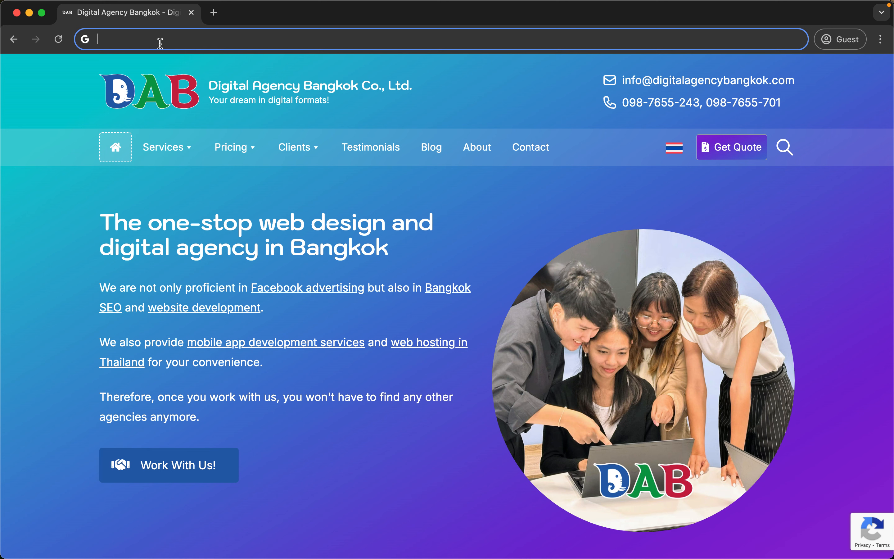
# Load bangkokdigitalagency.com, which redirects to digitalagencybangkok.com, then select the whole address.
pyautogui.write('bangk')
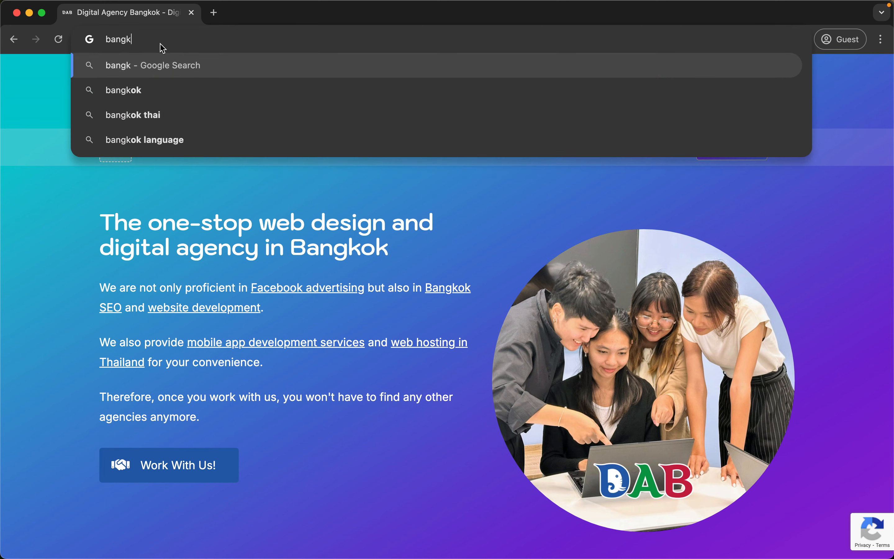
pyautogui.write('okdigitalagency.com')
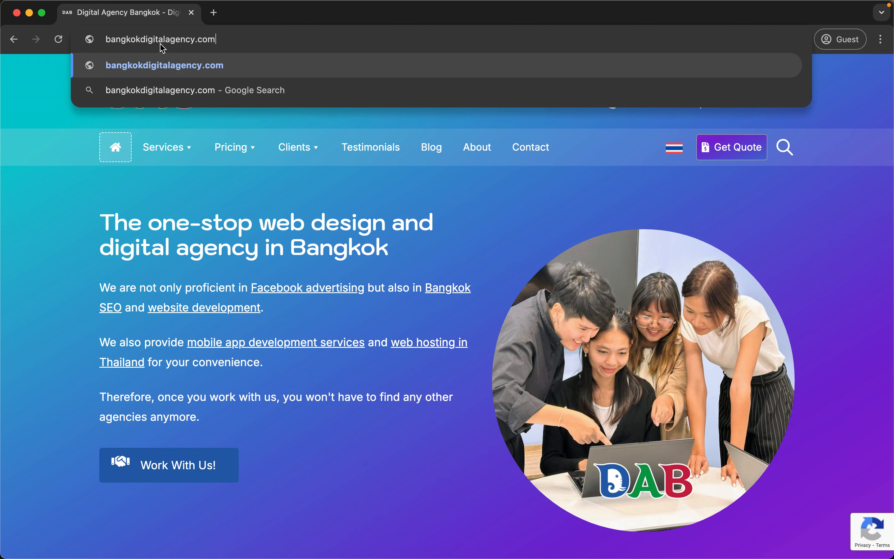
pyautogui.press('Return')
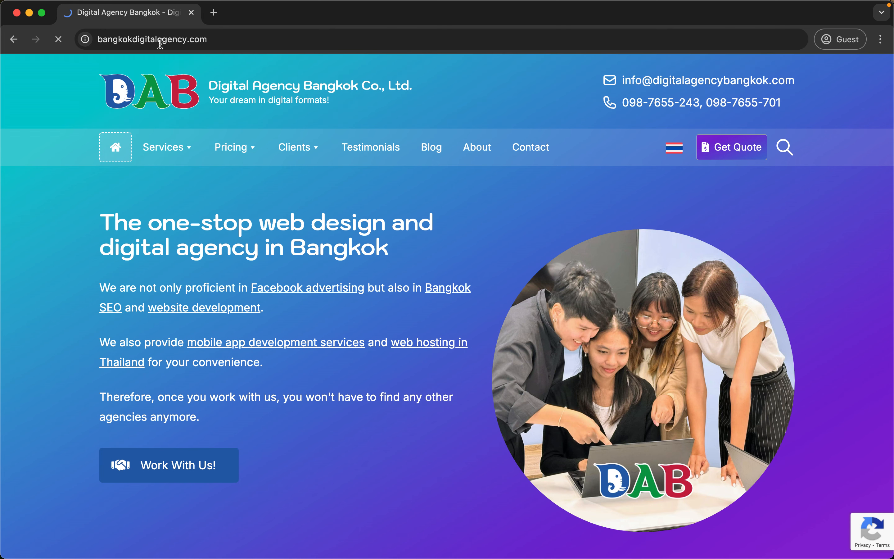
pyautogui.doubleClick(118, 39)
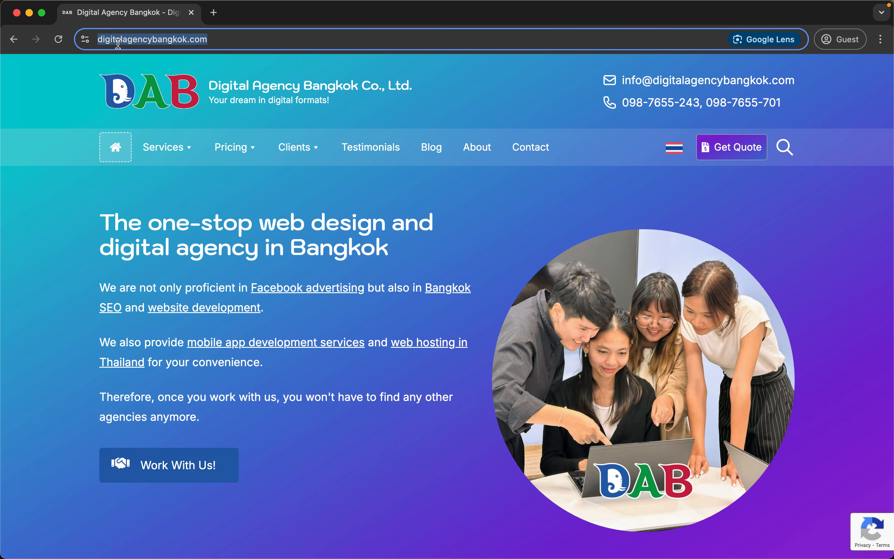
pyautogui.tripleClick(170, 49)
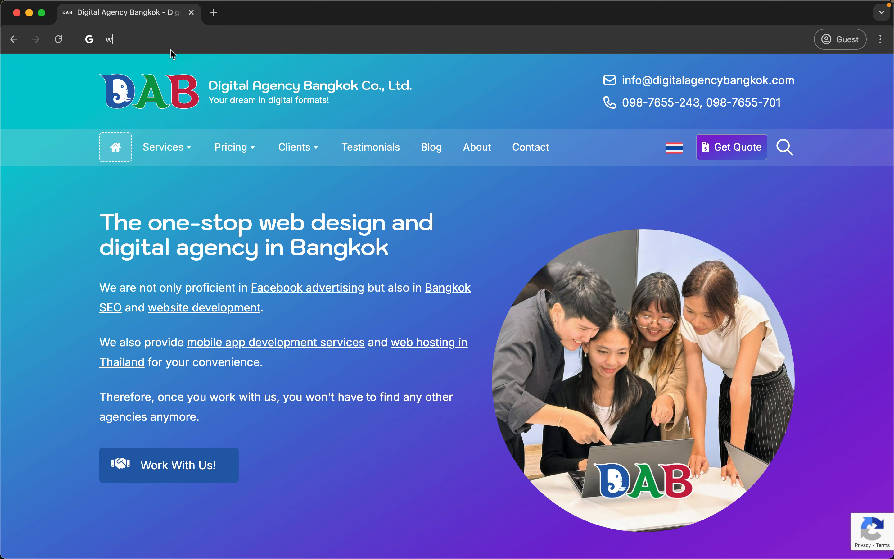
# Go to webmail.bangkokdigitalagency.com, replacing the yourdomain placeholder and fixing the .com ending.
pyautogui.write('webmail.')
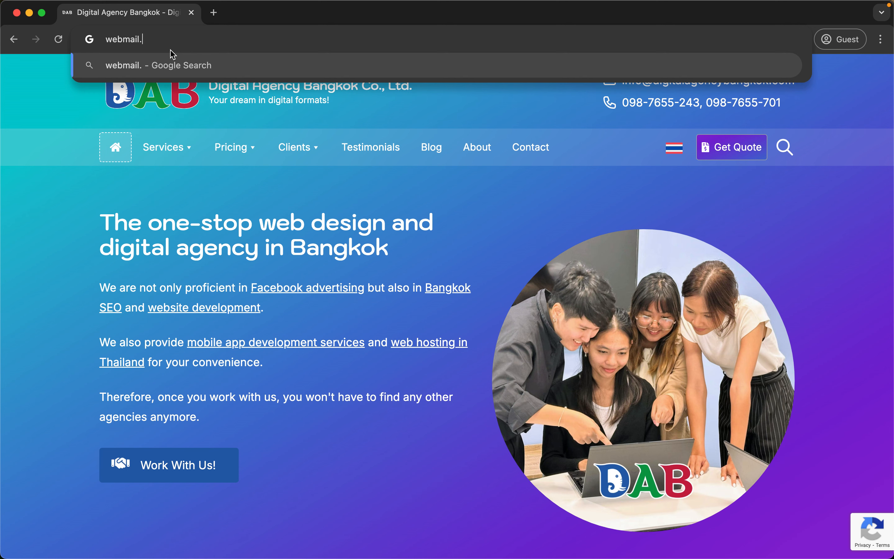
pyautogui.write('yourdomain.com')
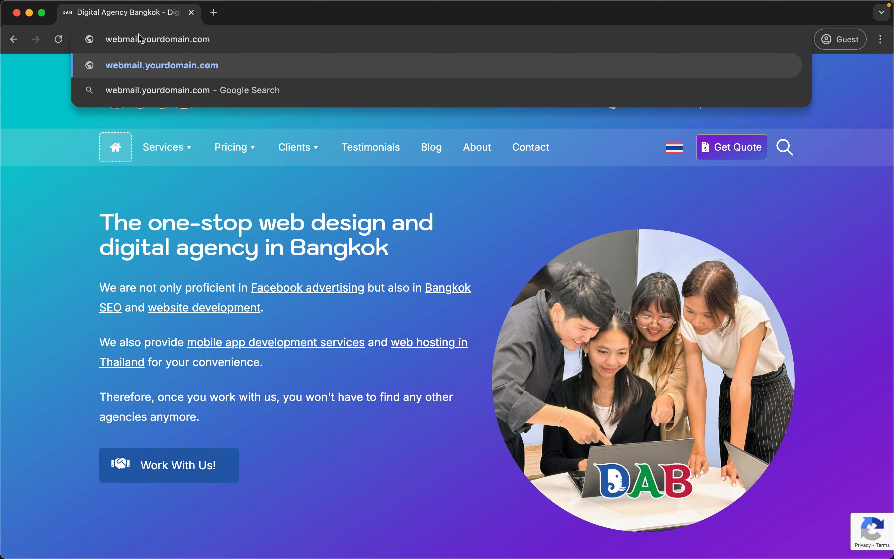
pyautogui.moveTo(139, 39); pyautogui.dragTo(247, 39)
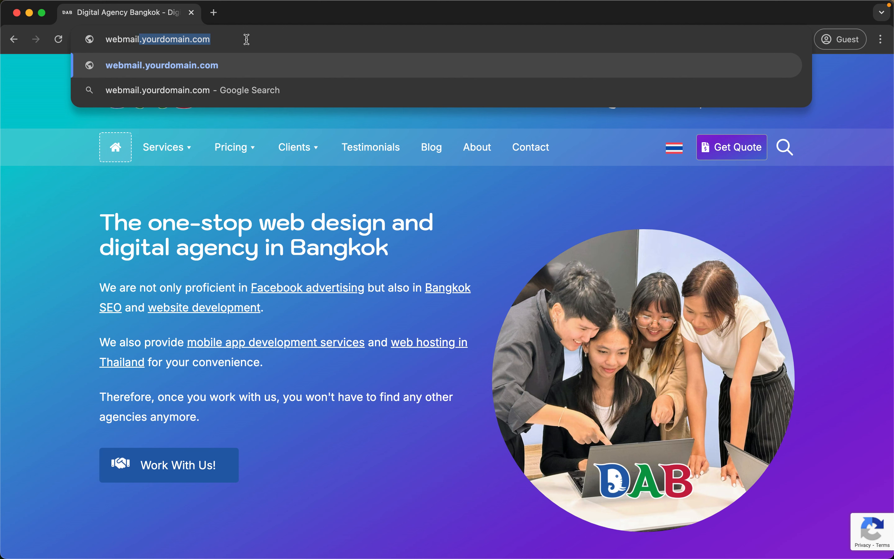
pyautogui.write('.bang')
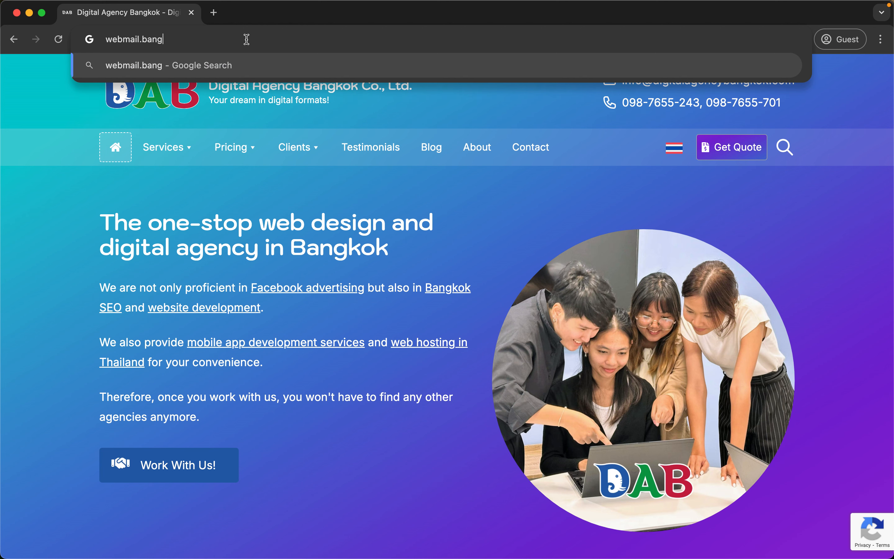
pyautogui.write('kokdigi')
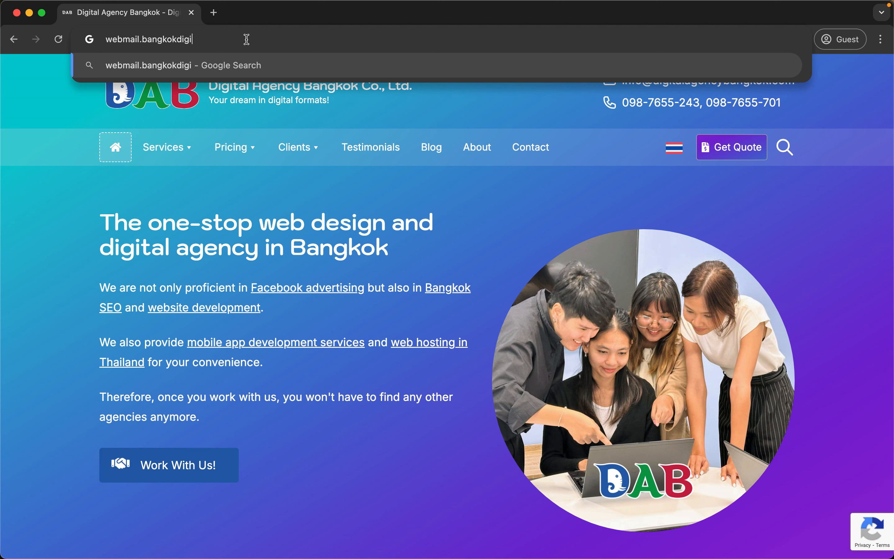
pyautogui.write('talagency.om')
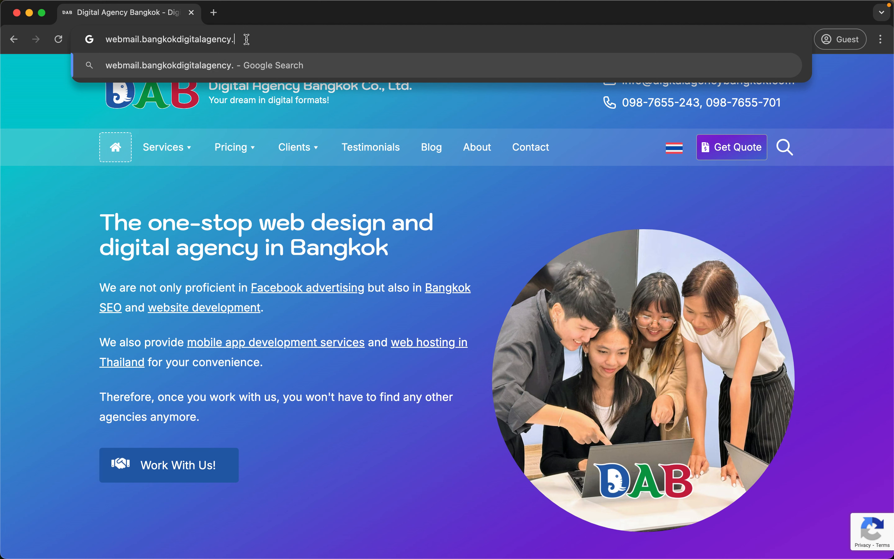
pyautogui.press('BackSpace')
pyautogui.press('BackSpace')
pyautogui.write('com')
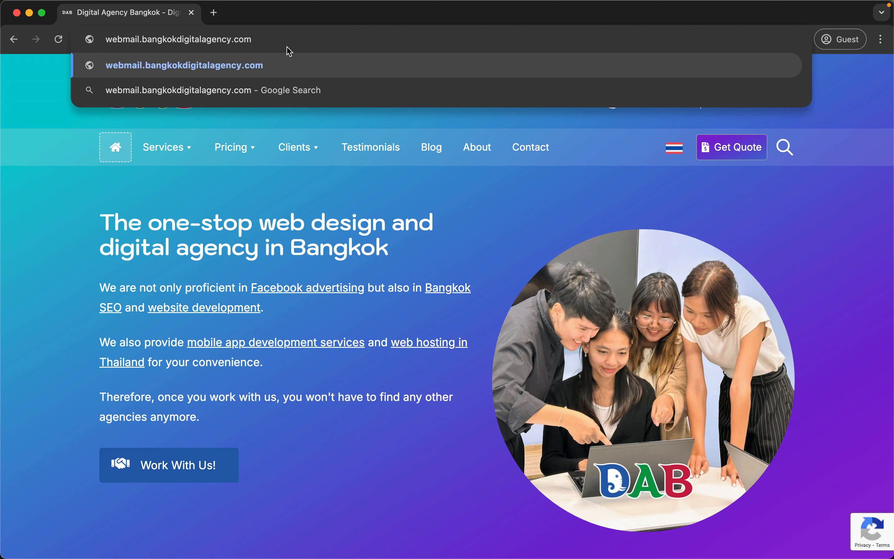
pyautogui.press('Return')
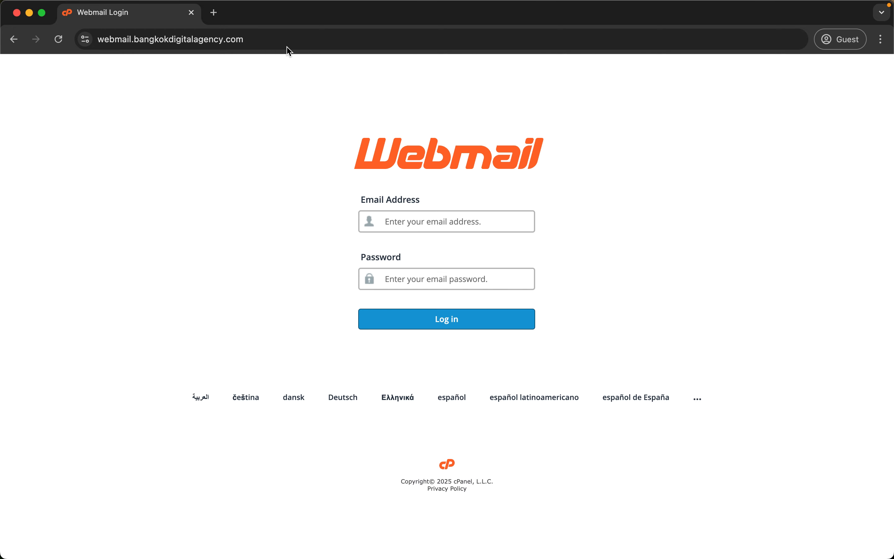
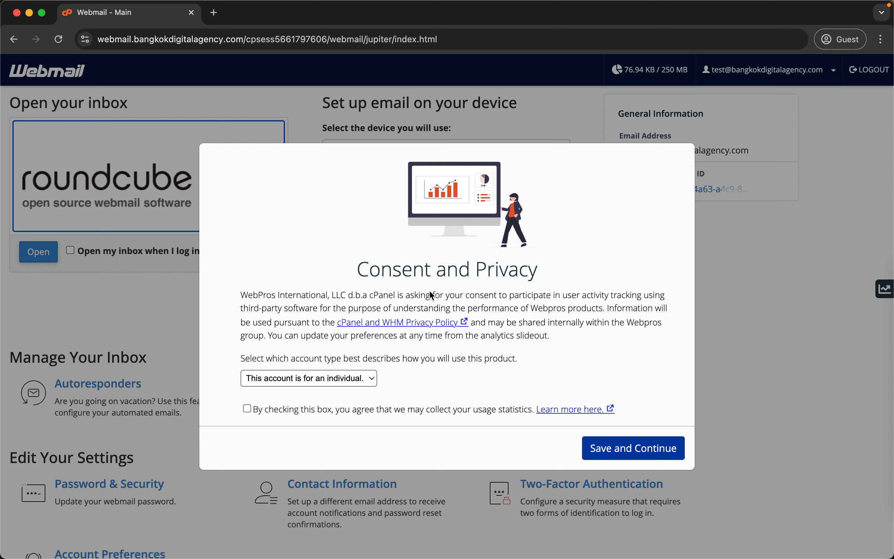
# Accept the Consent and Privacy prompt with Save and Continue.
pyautogui.moveTo(413, 273); pyautogui.dragTo(509, 273)
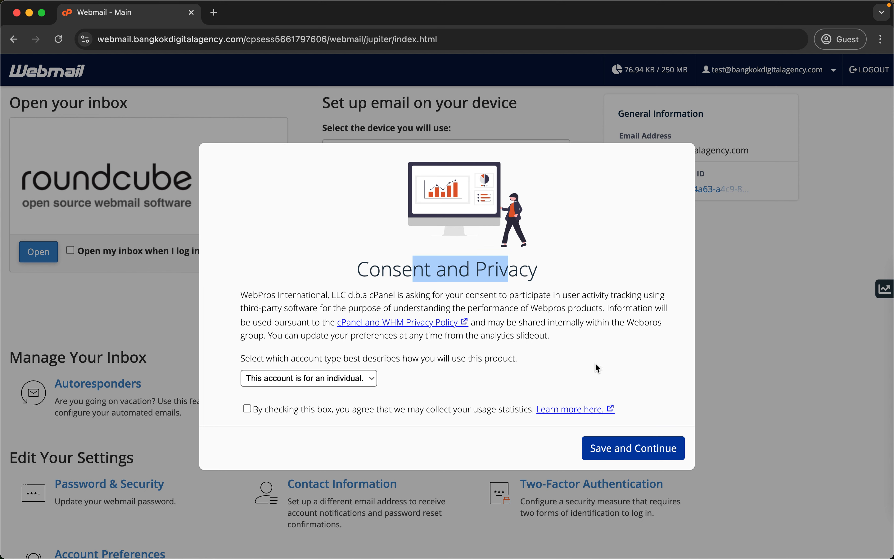
pyautogui.click(644, 458)
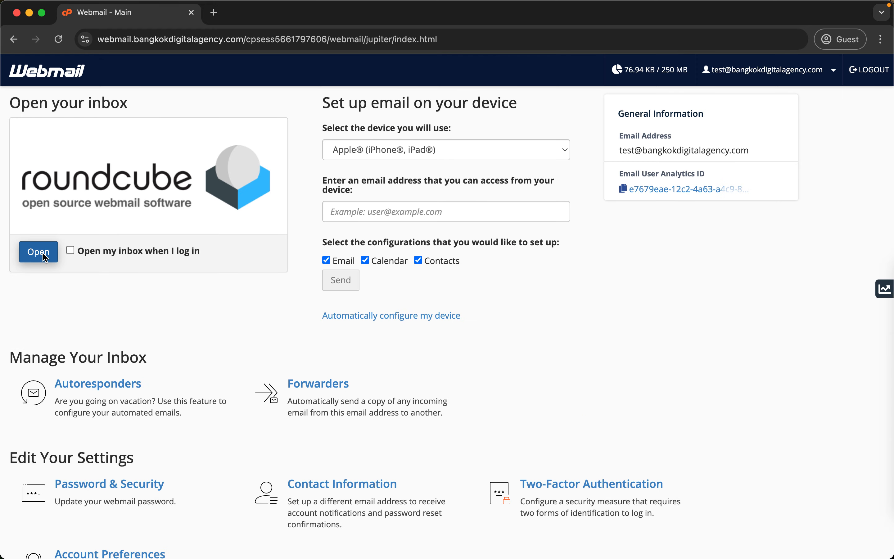
pyautogui.scroll(-2, 238, 325)
pyautogui.scroll(2, 237, 325)
pyautogui.scroll(-1, 237, 325)
# Browse the Webmail home page and open the account dropdown menu.
pyautogui.scroll(-10, 238, 325)
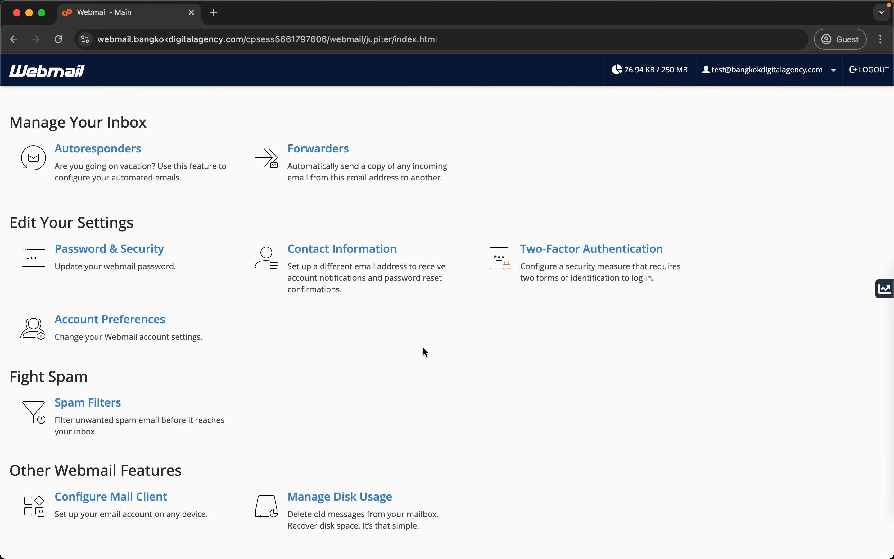
pyautogui.scroll(-2, 423, 348)
pyautogui.scroll(3, 424, 348)
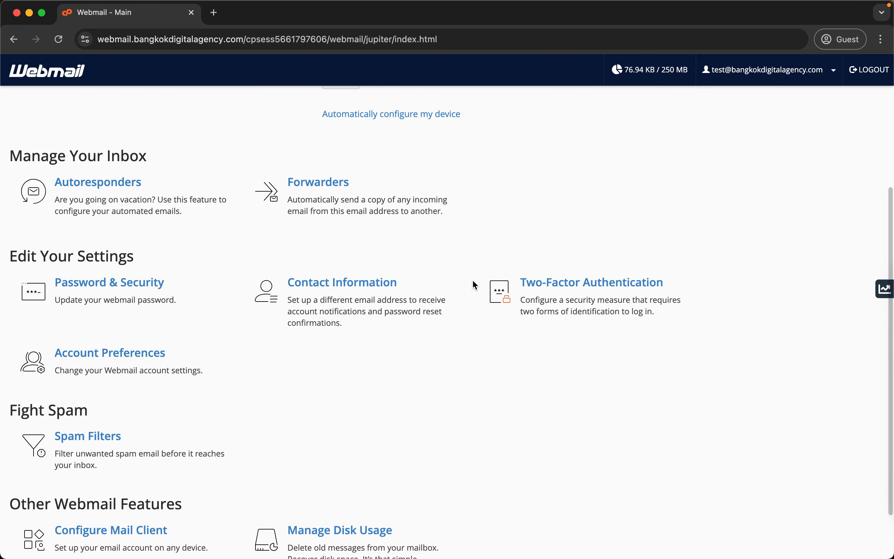
pyautogui.scroll(-4, 395, 394)
pyautogui.scroll(6, 395, 394)
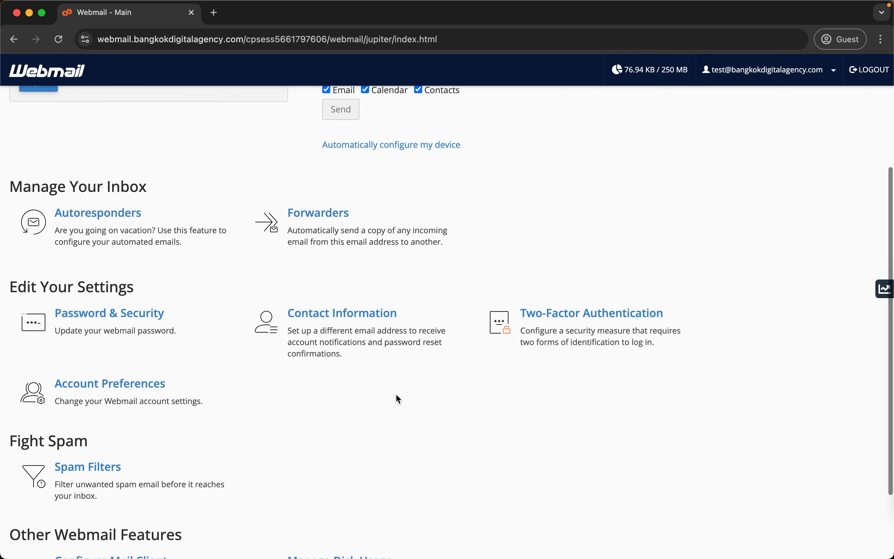
pyautogui.scroll(8, 395, 393)
pyautogui.click(791, 72)
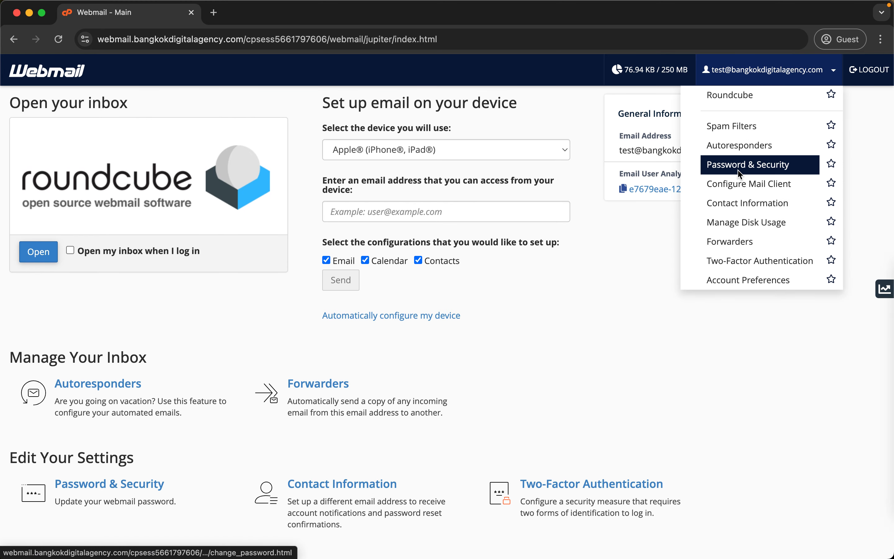
# Go to Password & Security and select the new and confirm password fields.
pyautogui.click(764, 169)
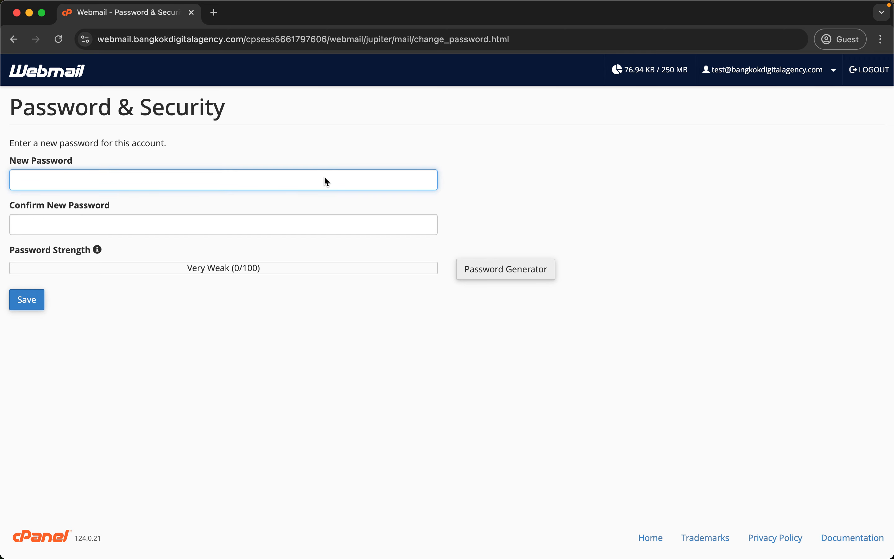
pyautogui.click(325, 177)
pyautogui.click(233, 225)
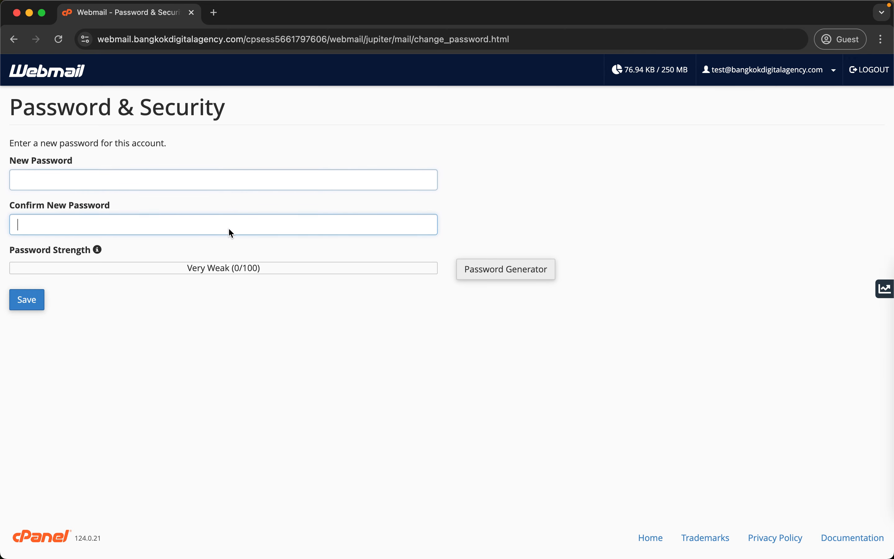
# Fill both fields with a regenerated Very Strong password, then return to Webmail home.
pyautogui.click(521, 279)
pyautogui.click(402, 294)
pyautogui.click(402, 294)
pyautogui.click(402, 293)
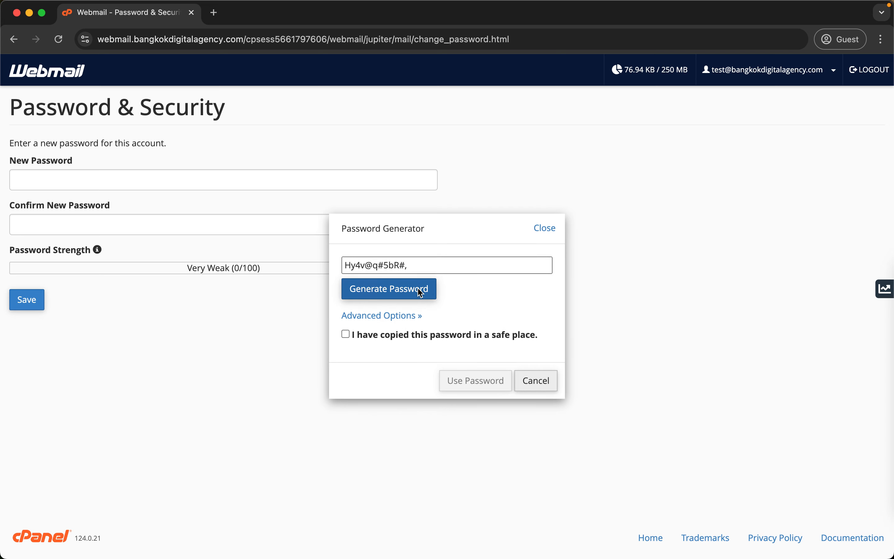
pyautogui.click(414, 335)
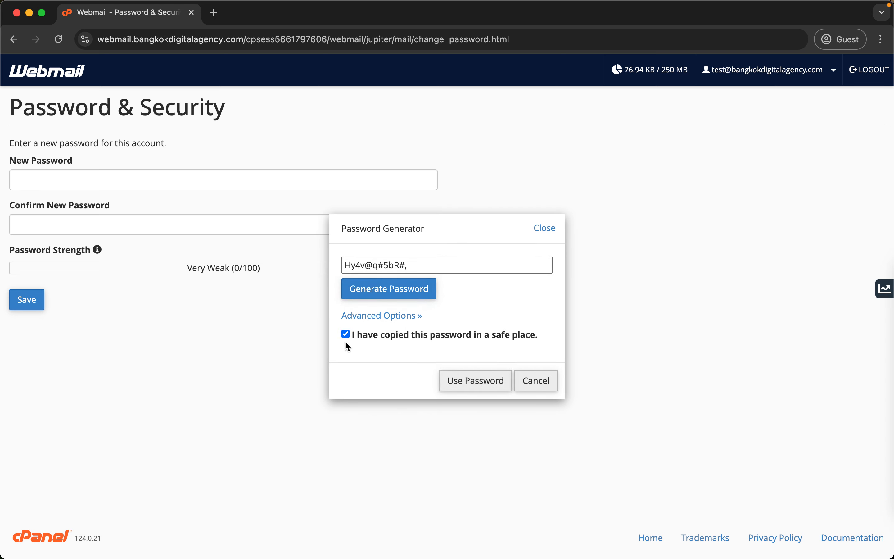
pyautogui.click(488, 380)
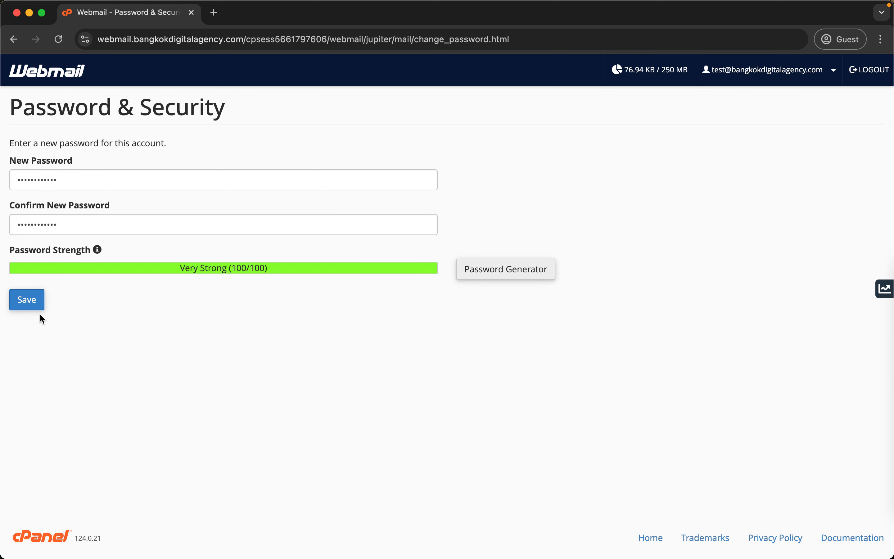
pyautogui.click(52, 76)
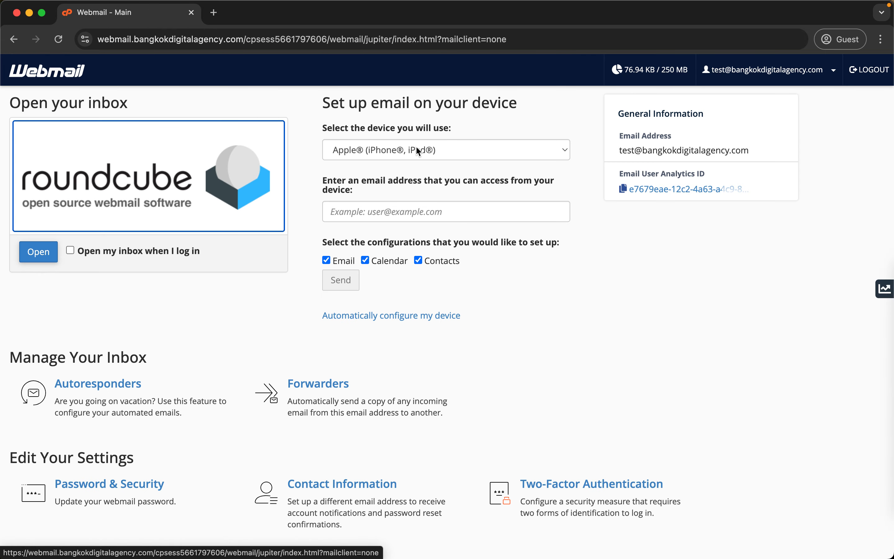
# Scroll the Webmail home page and open the Two-Factor Authentication card.
pyautogui.scroll(-3, 346, 264)
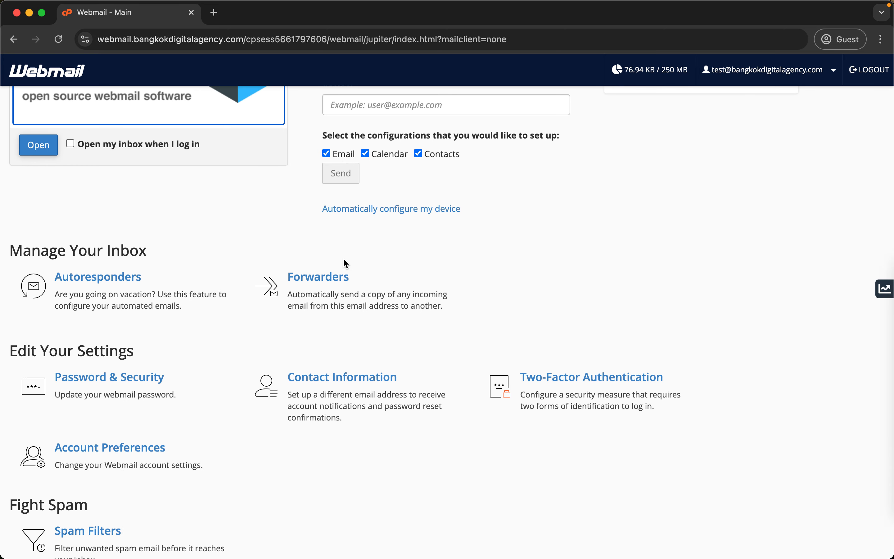
pyautogui.scroll(-3, 346, 264)
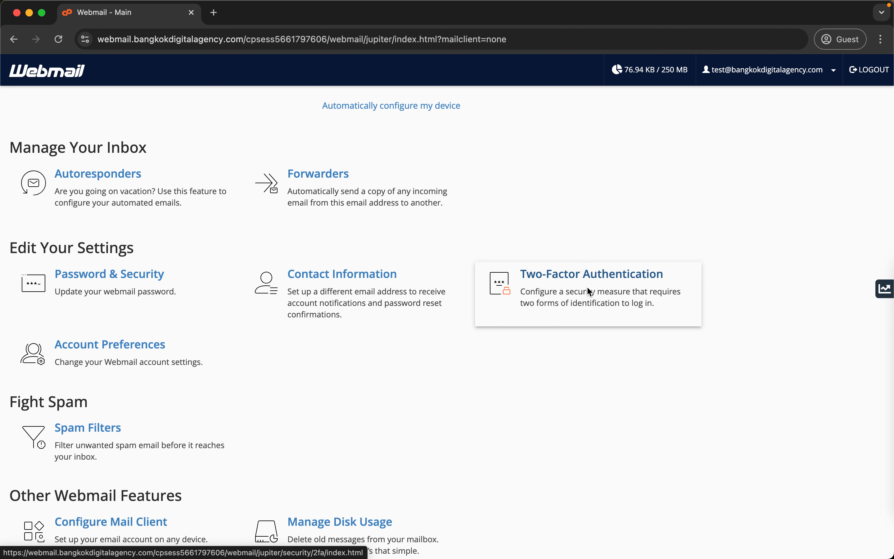
pyautogui.click(602, 278)
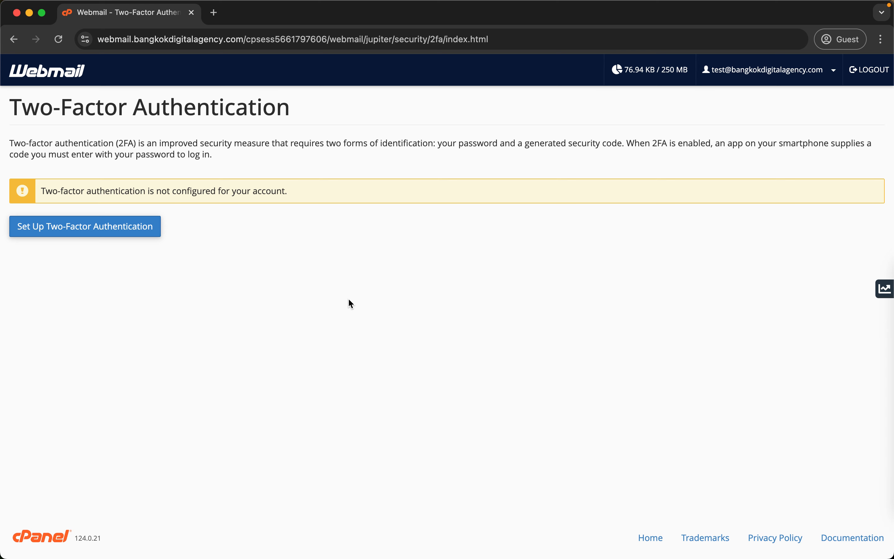
# Start 2FA setup and review the QR code, manual key and security-code field.
pyautogui.click(73, 233)
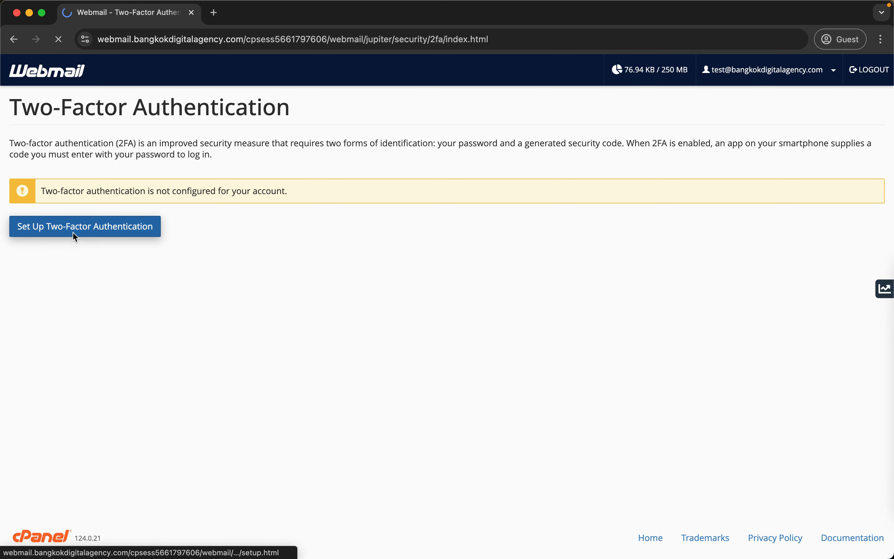
pyautogui.scroll(-2, 74, 236)
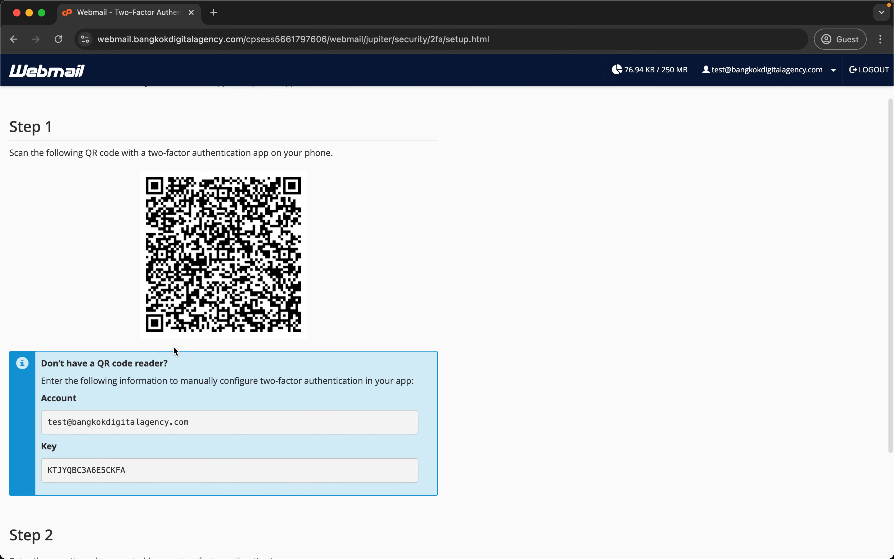
pyautogui.scroll(-5, 307, 297)
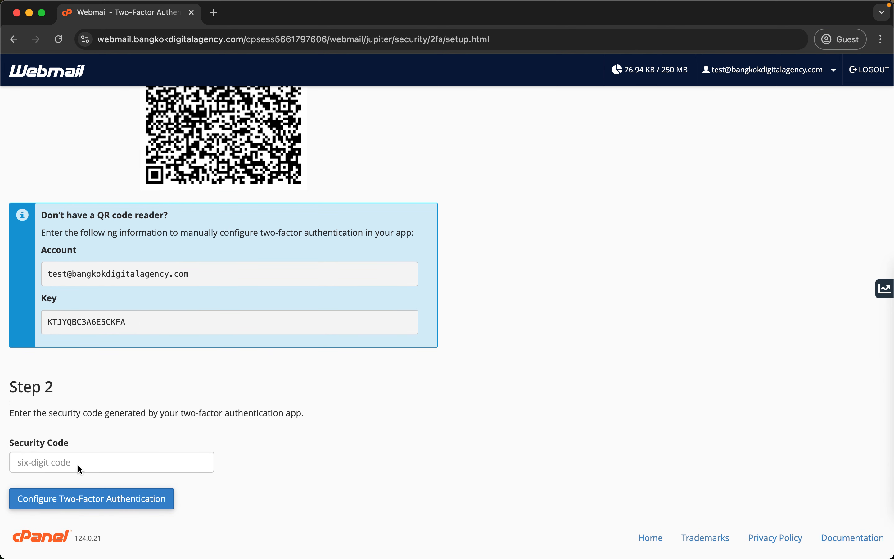
pyautogui.scroll(6, 490, 311)
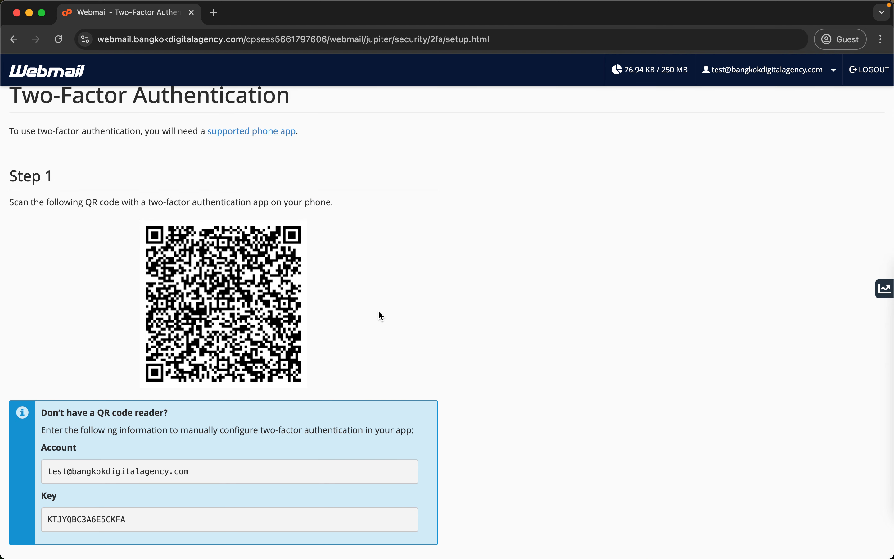
pyautogui.moveTo(379, 313)
pyautogui.press('super+t')
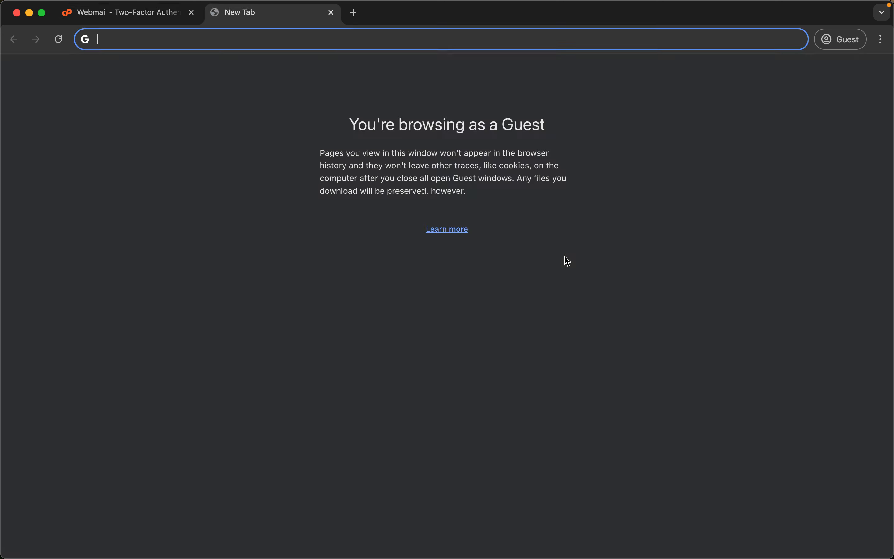
pyautogui.write('google authen')
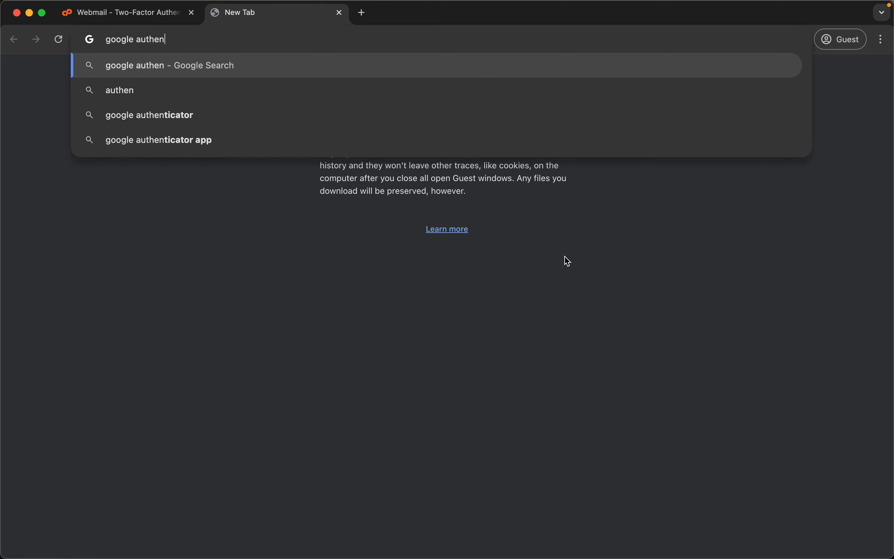
pyautogui.press('Down')
pyautogui.press('Down')
pyautogui.press('Down')
pyautogui.press('Return')
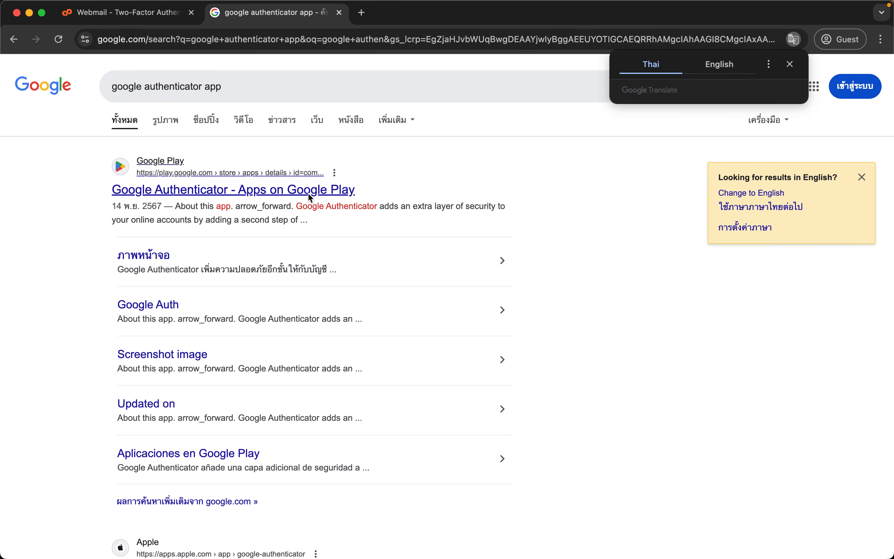
pyautogui.scroll(-6, 307, 196)
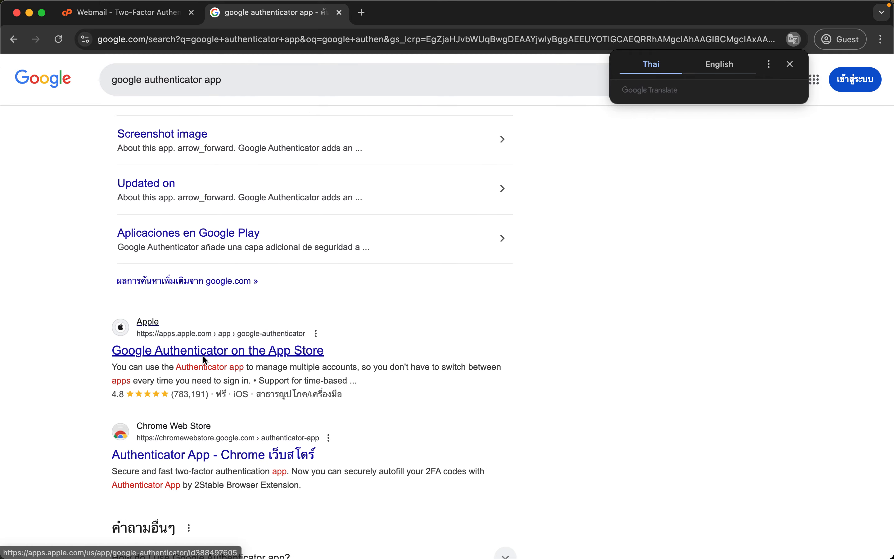
pyautogui.scroll(5, 173, 359)
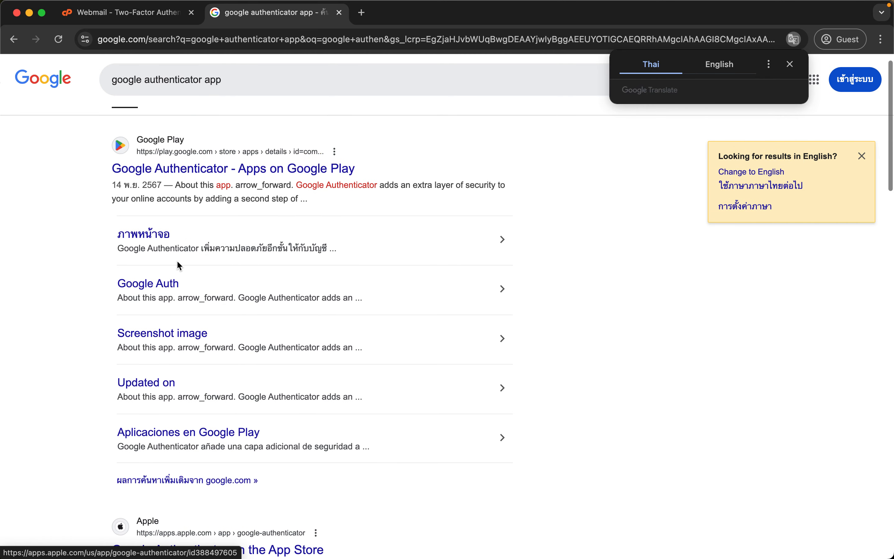
pyautogui.click(338, 12)
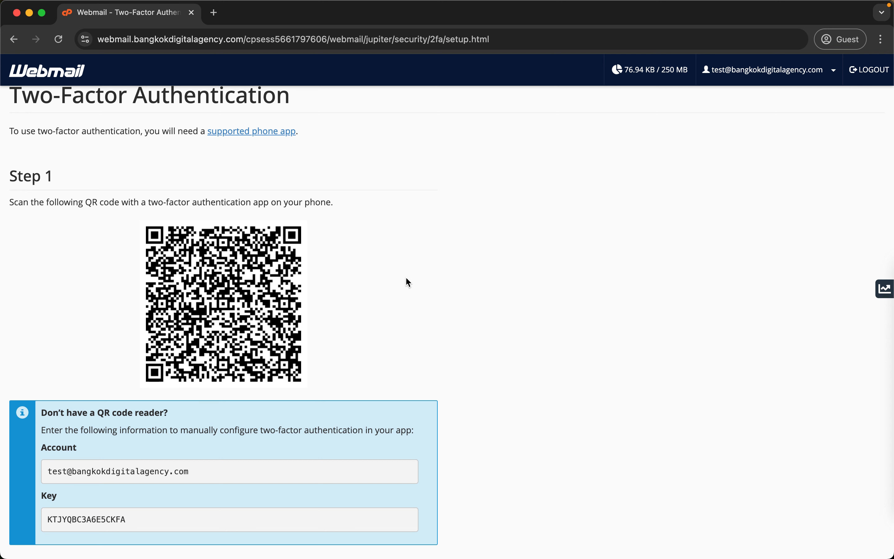
# Focus the Security Code field, then abandon 2FA setup for the Webmail home page.
pyautogui.scroll(-5, 402, 330)
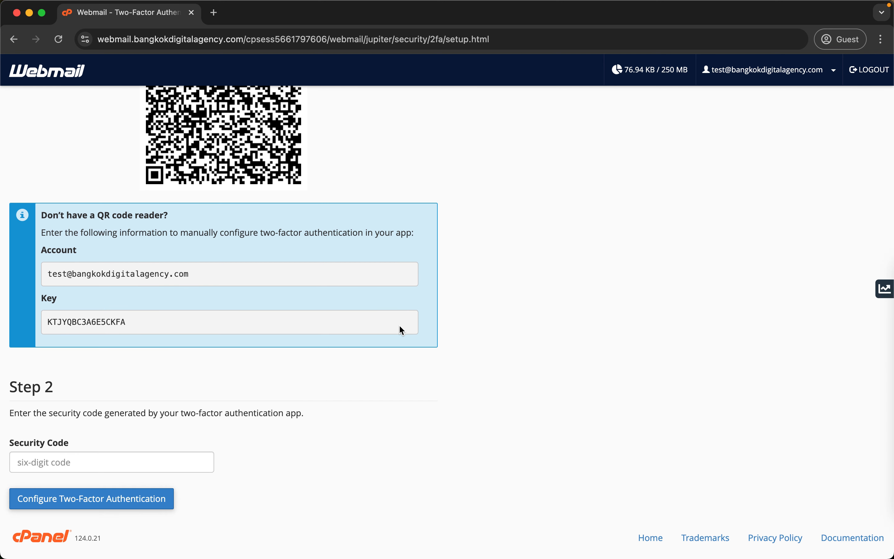
pyautogui.click(80, 459)
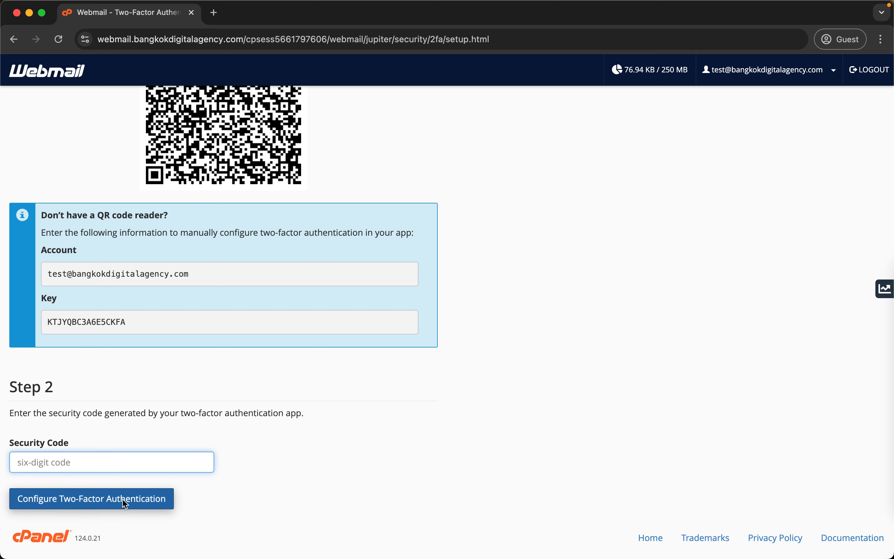
pyautogui.scroll(6, 409, 388)
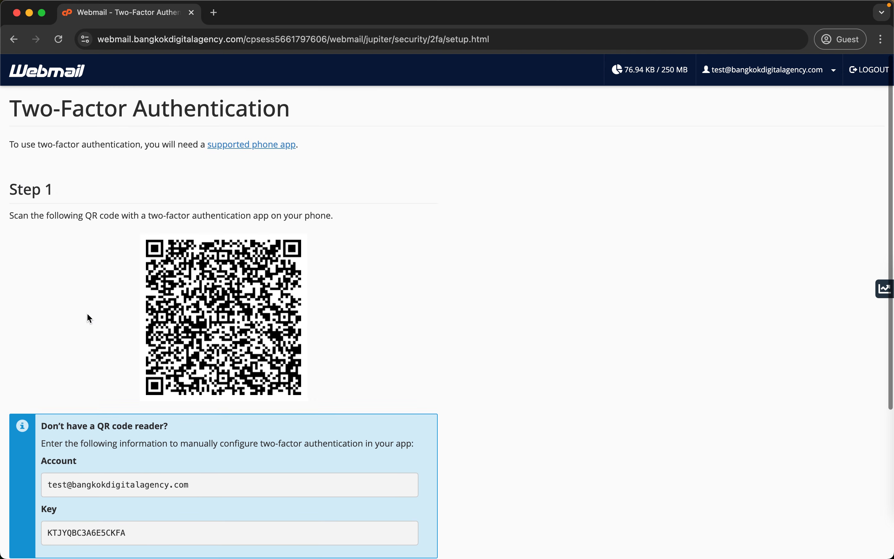
pyautogui.click(46, 73)
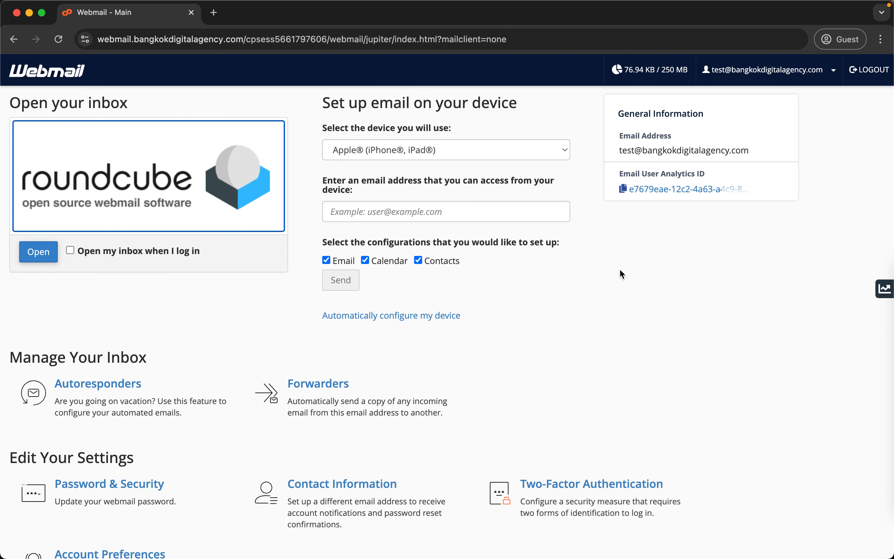
pyautogui.scroll(-7, 620, 270)
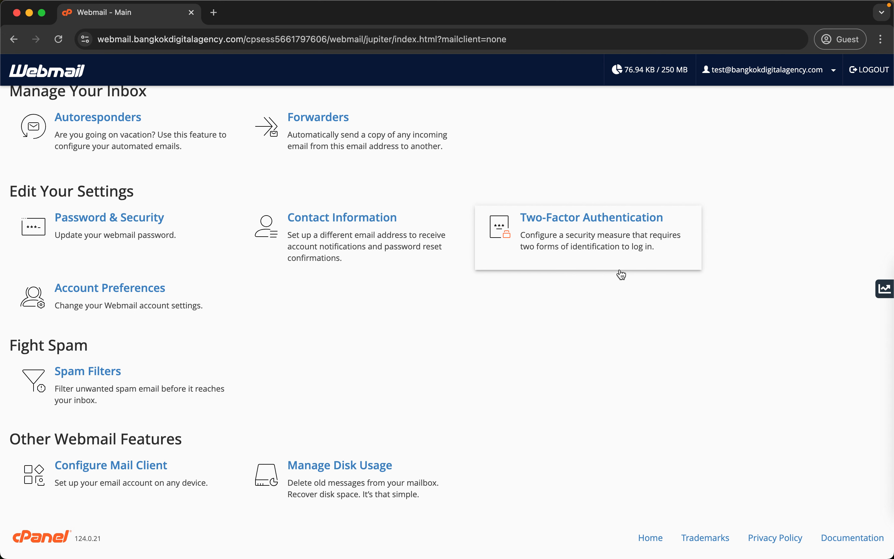
pyautogui.scroll(4, 620, 271)
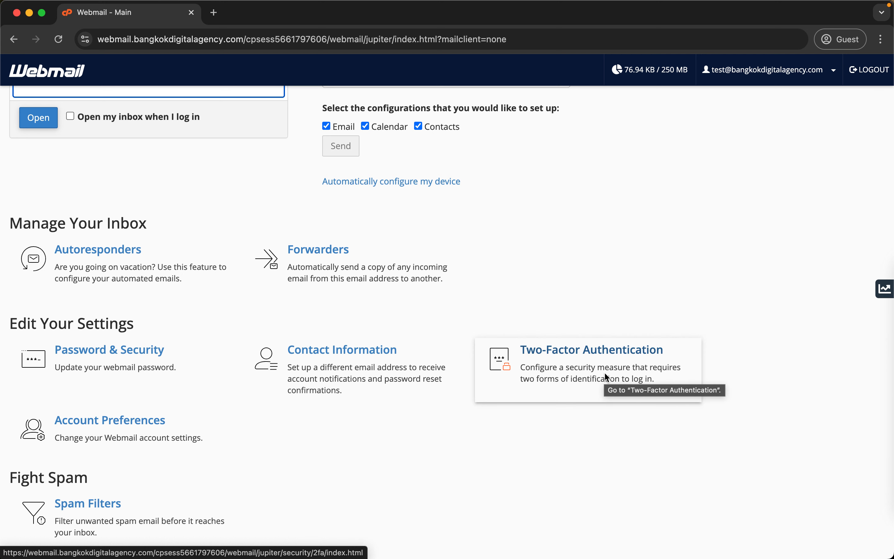
pyautogui.scroll(2, 604, 371)
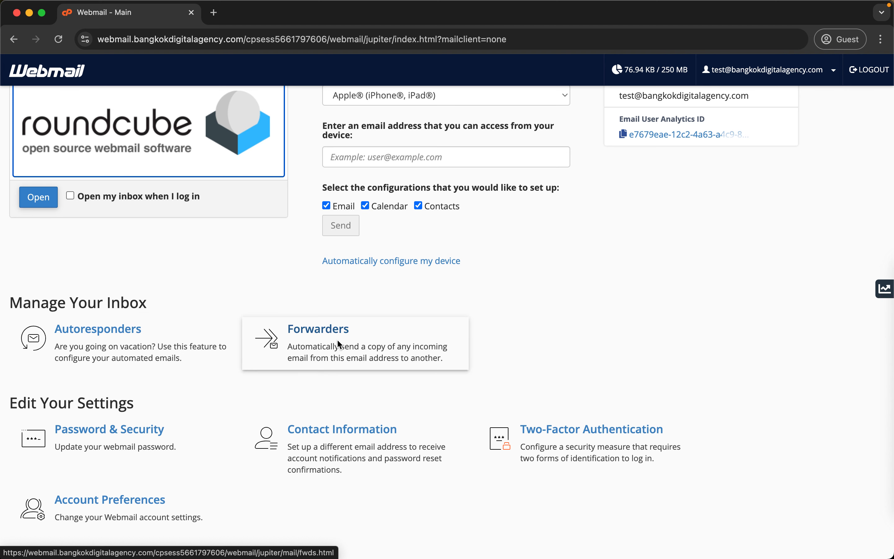
pyautogui.scroll(2, 266, 266)
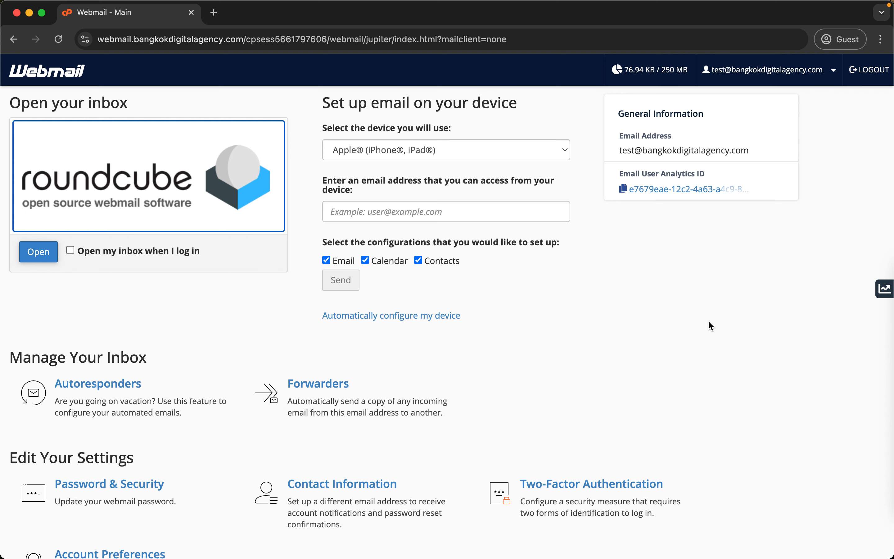
pyautogui.scroll(-3, 709, 322)
pyautogui.scroll(3, 512, 265)
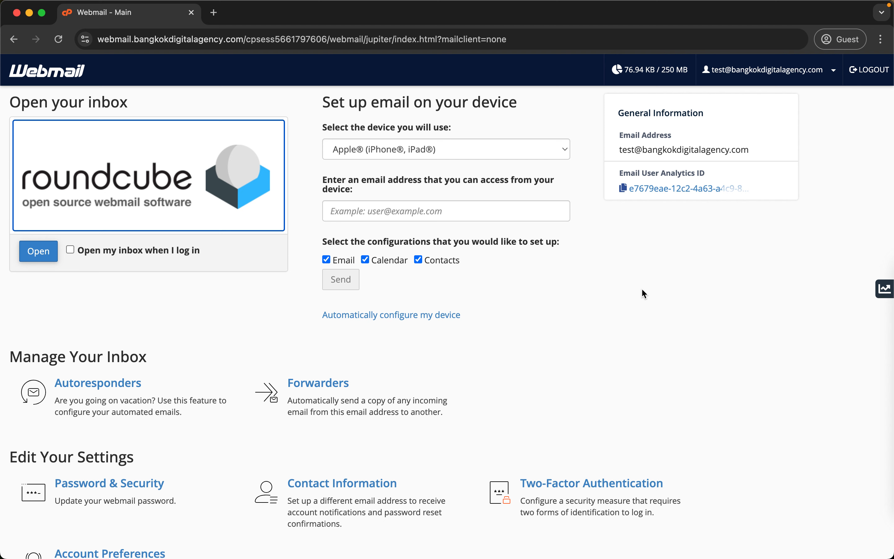
# Create a forwarder copying all the account's mail to an external Gmail address.
pyautogui.click(332, 390)
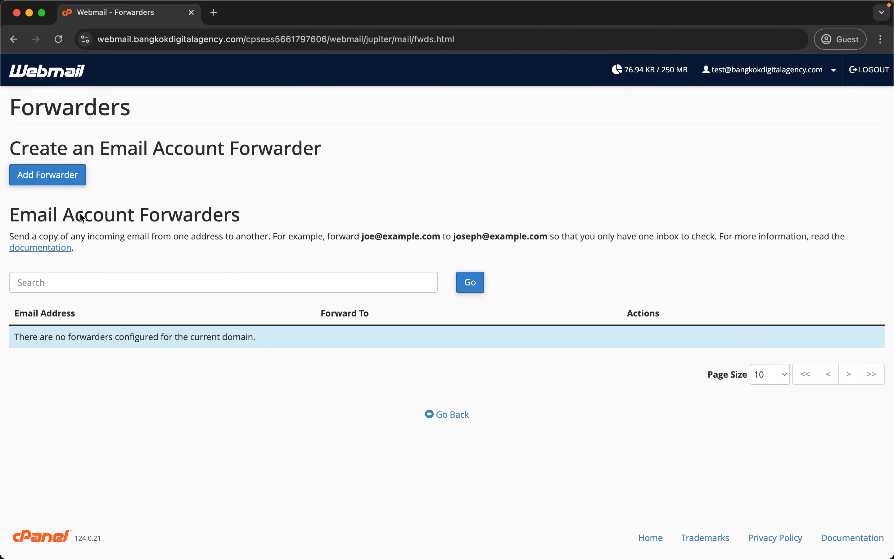
pyautogui.click(61, 177)
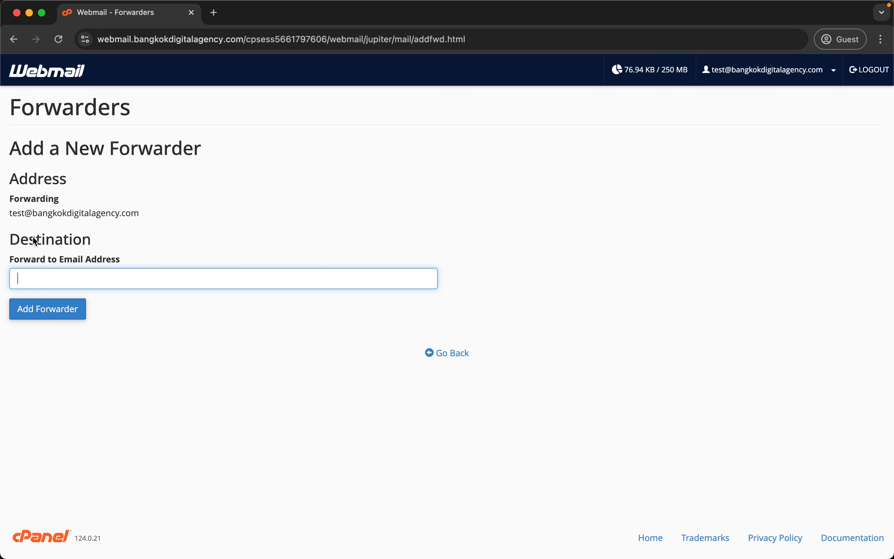
pyautogui.moveTo(10, 198); pyautogui.dragTo(155, 216)
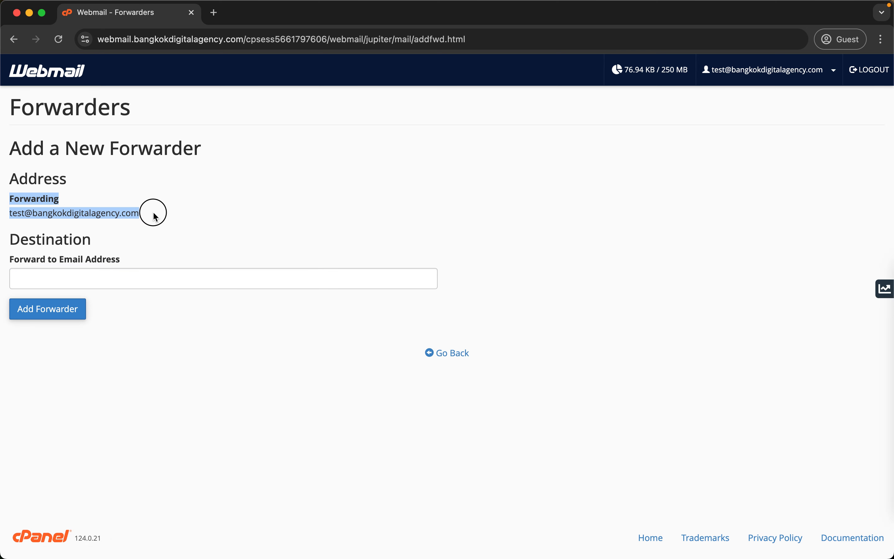
pyautogui.click(82, 214)
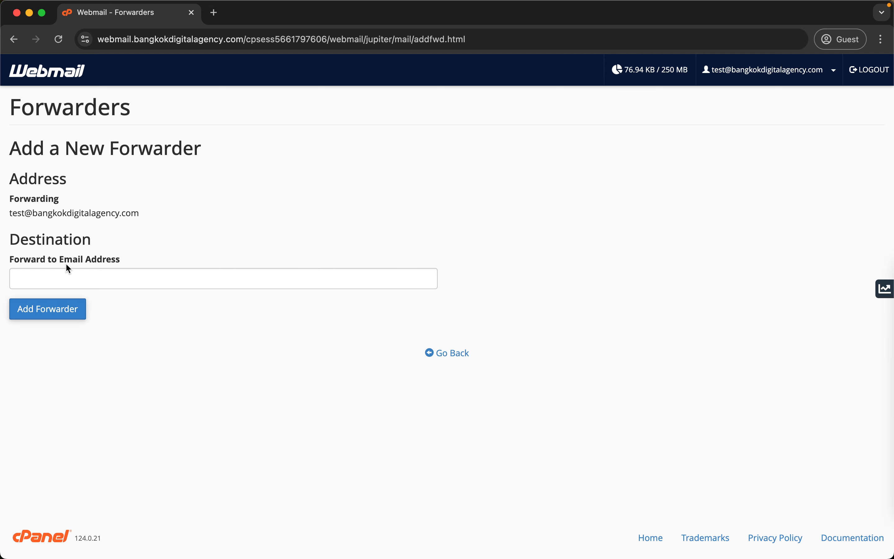
pyautogui.click(70, 280)
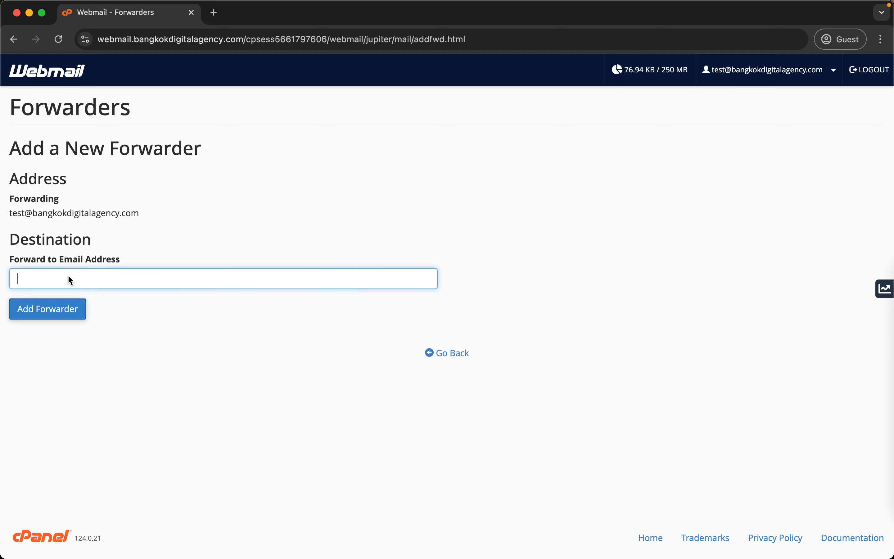
pyautogui.click(35, 307)
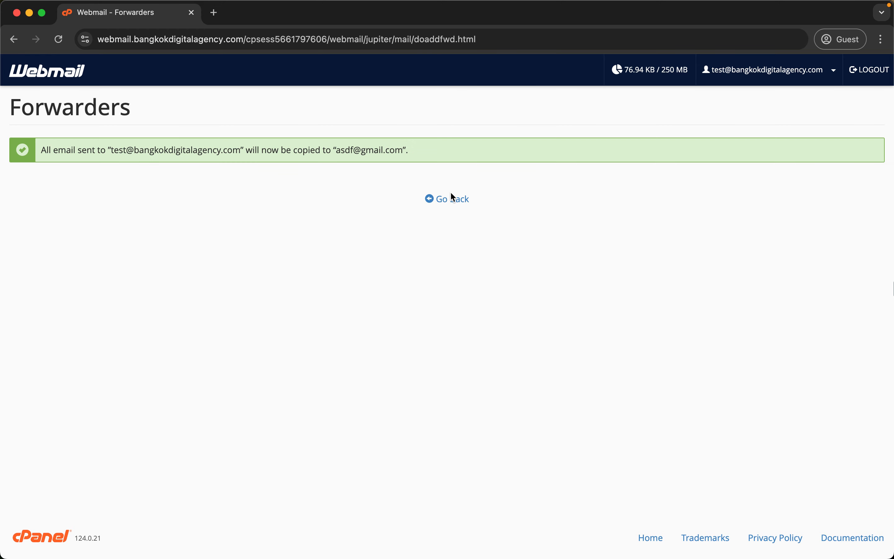
# Reopen Forwarders from the home page and check the account-to-Gmail forwarder row.
pyautogui.click(446, 198)
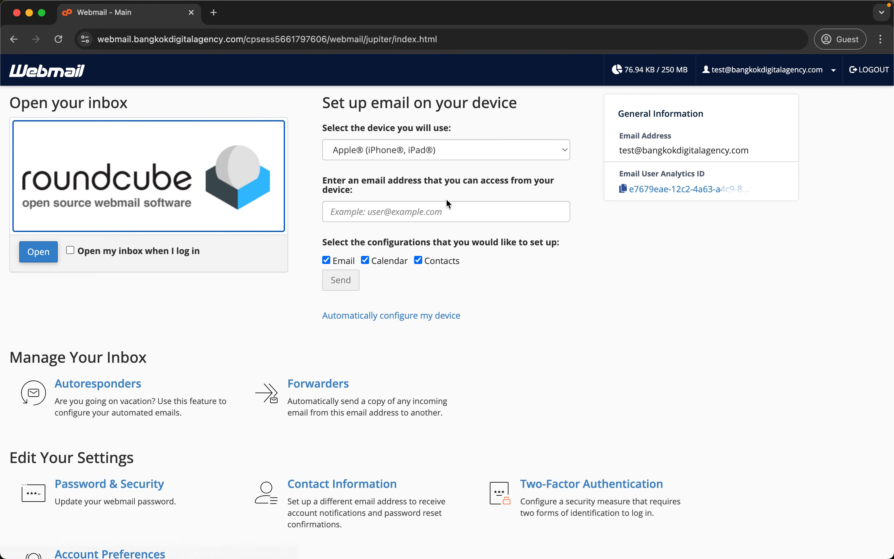
pyautogui.click(302, 399)
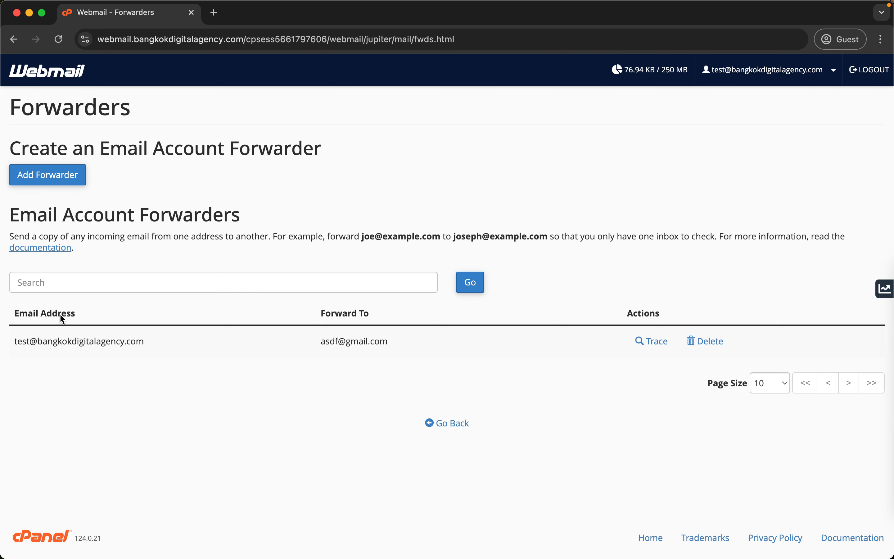
pyautogui.tripleClick(29, 342)
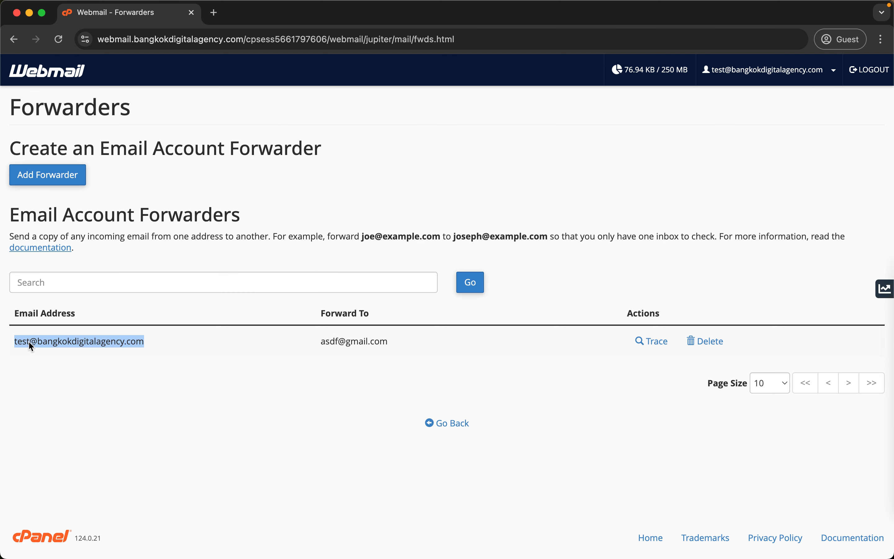
pyautogui.click(353, 340)
pyautogui.tripleClick(353, 340)
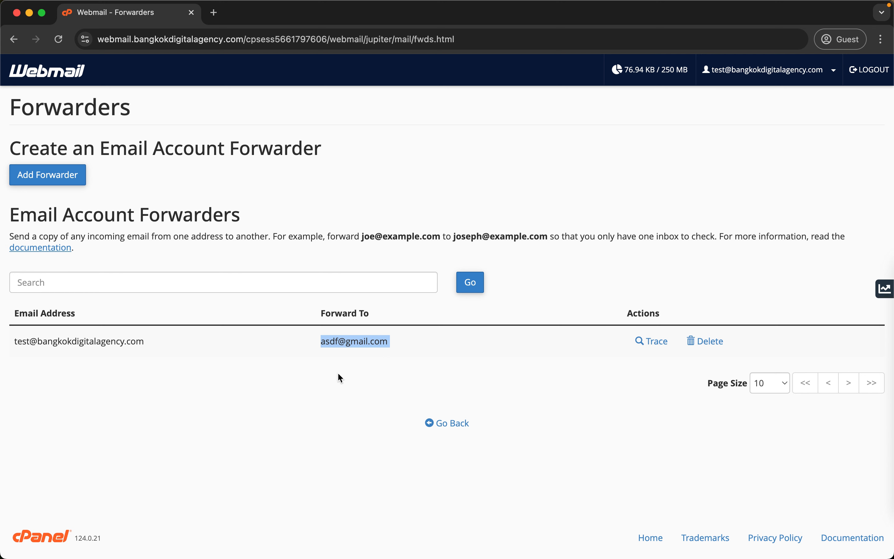
pyautogui.tripleClick(52, 347)
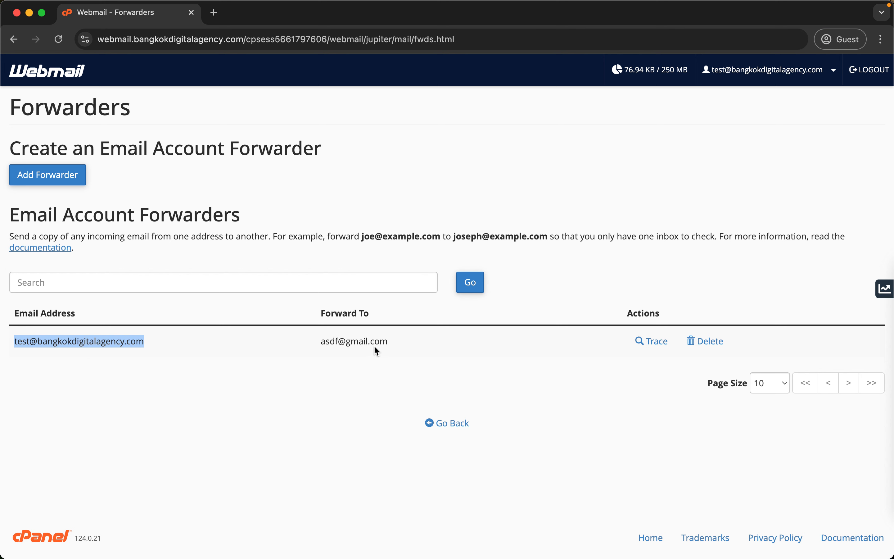
# Delete the Gmail forwarder with Delete Forwarder, then scroll the Webmail home page.
pyautogui.click(710, 347)
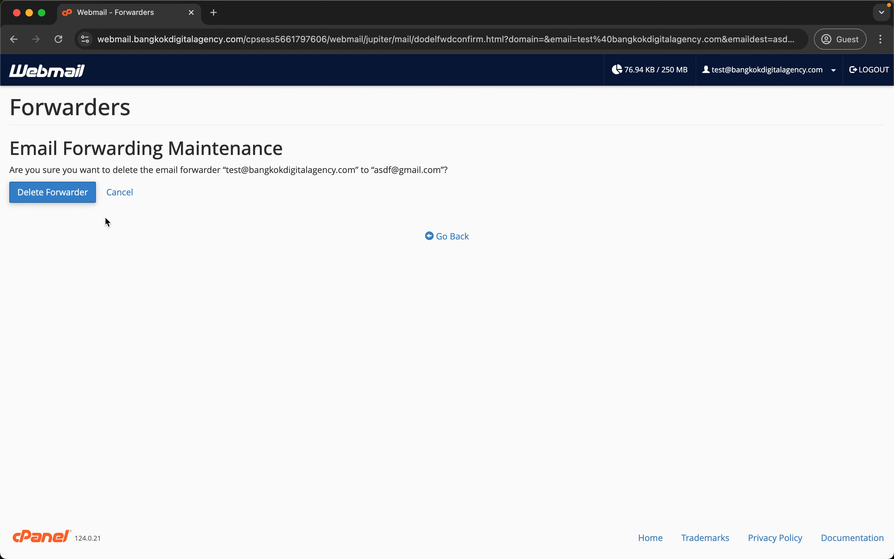
pyautogui.click(74, 195)
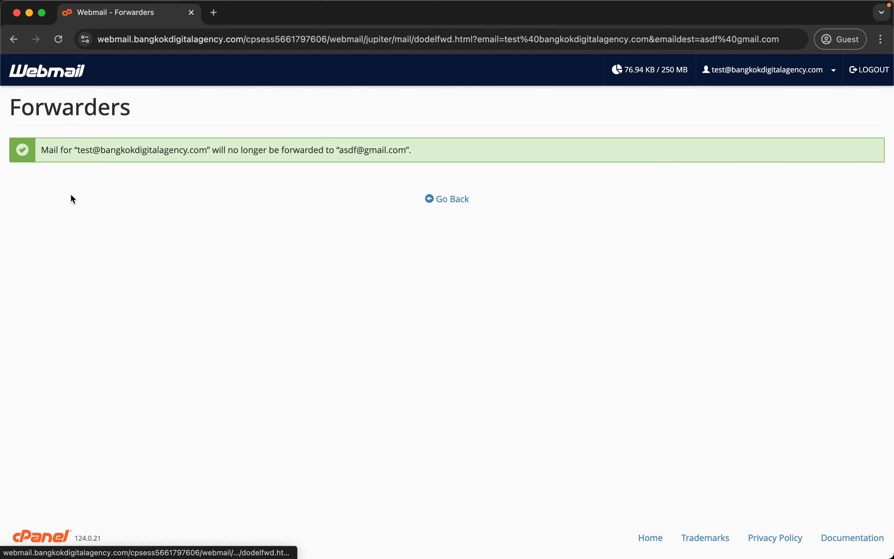
pyautogui.click(64, 76)
pyautogui.scroll(-5, 791, 296)
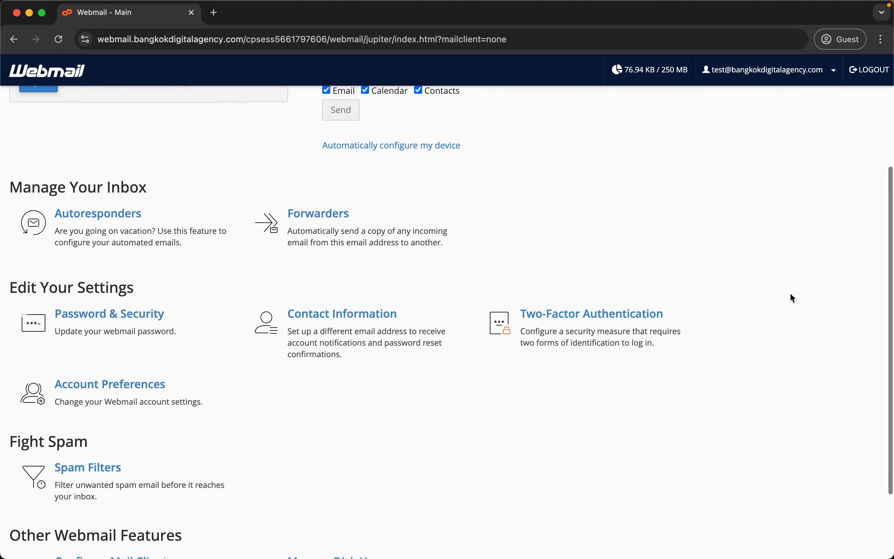
pyautogui.scroll(-1, 791, 293)
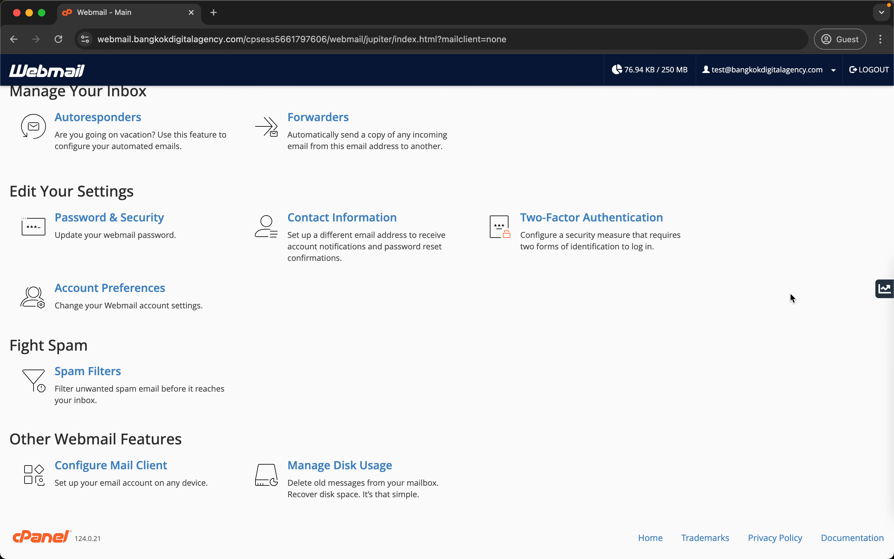
pyautogui.scroll(7, 790, 294)
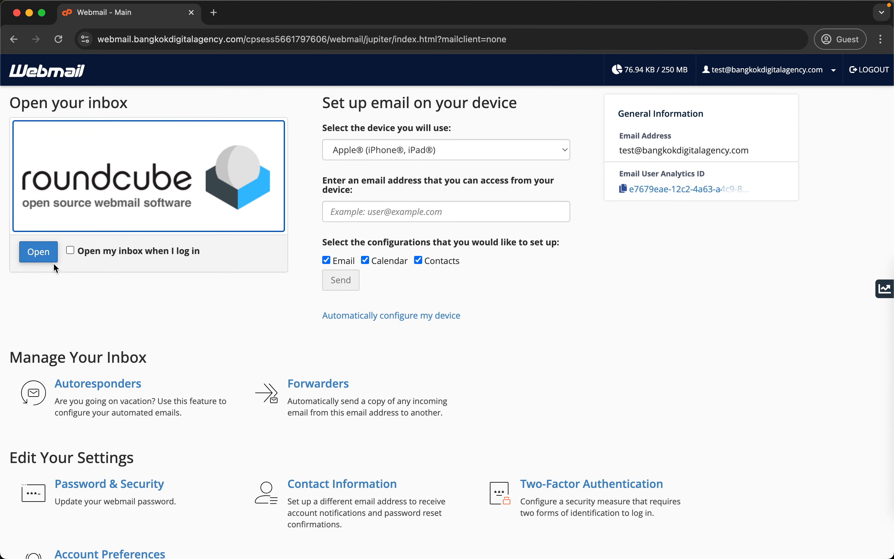
# Open Roundcube, view Contacts and a new contact form, then Calendar and Settings.
pyautogui.click(45, 261)
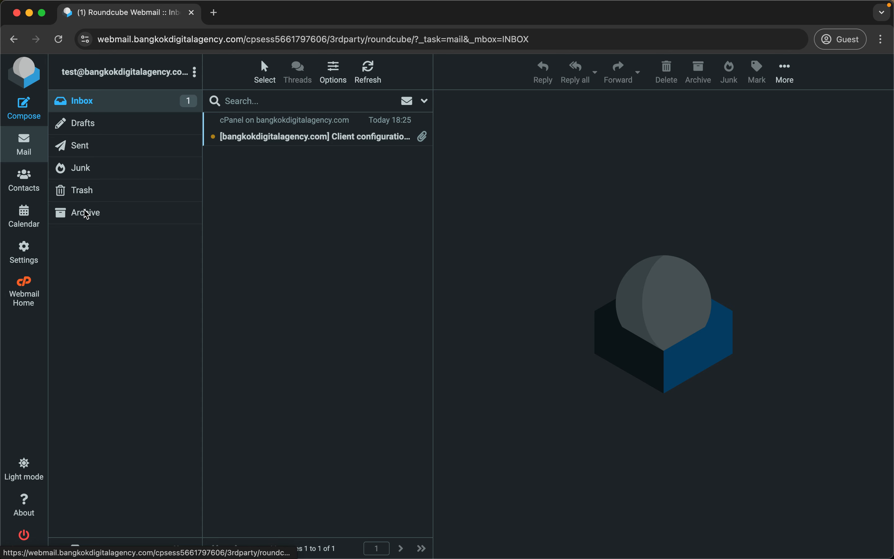
pyautogui.click(21, 177)
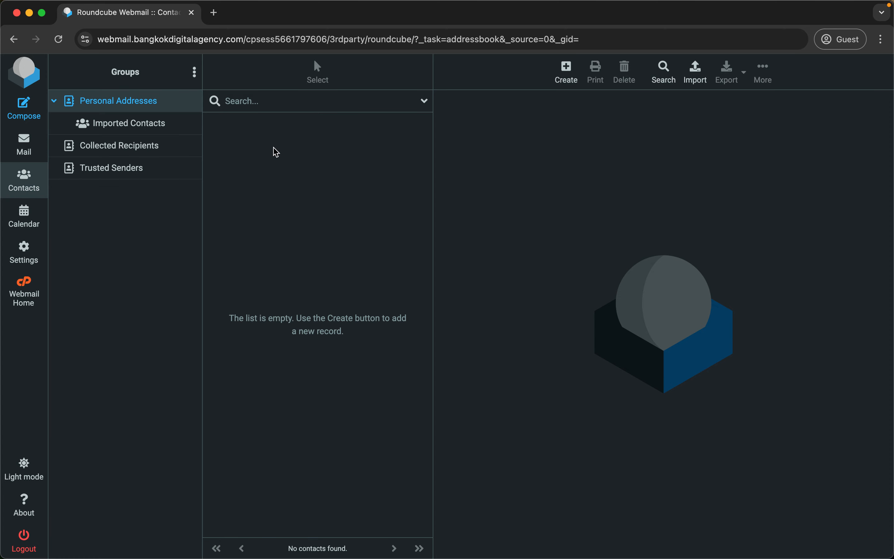
pyautogui.click(575, 72)
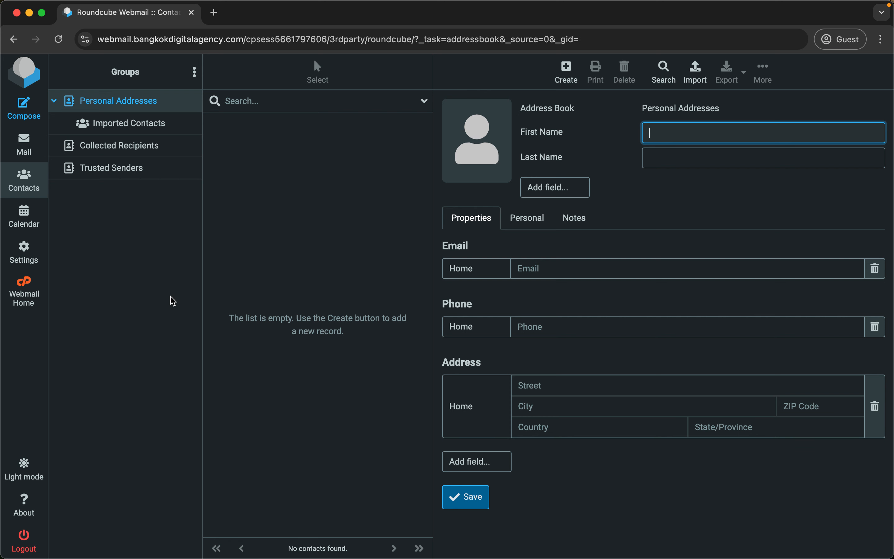
pyautogui.click(32, 230)
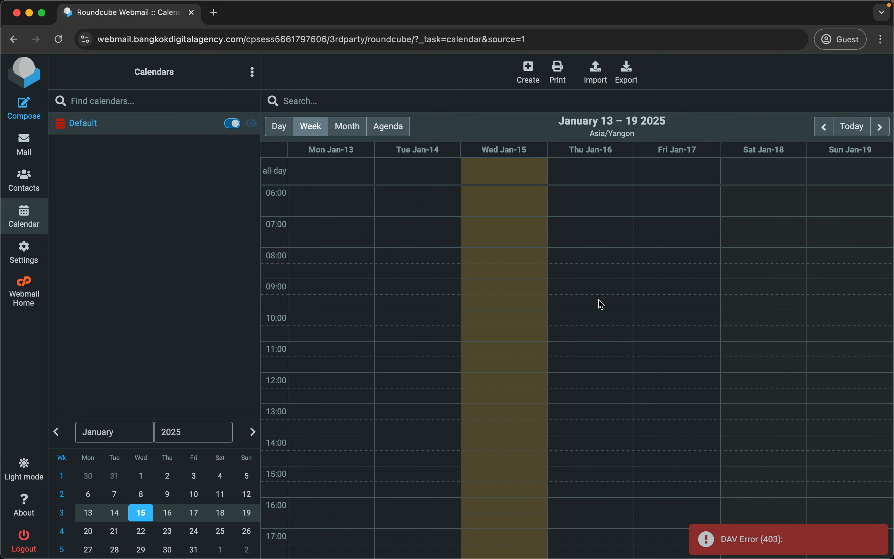
pyautogui.scroll(6, 599, 302)
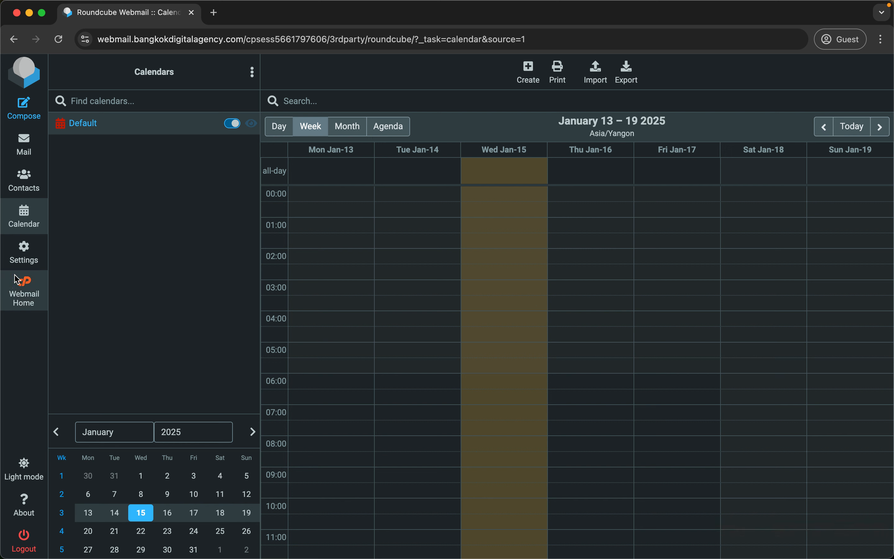
pyautogui.click(43, 254)
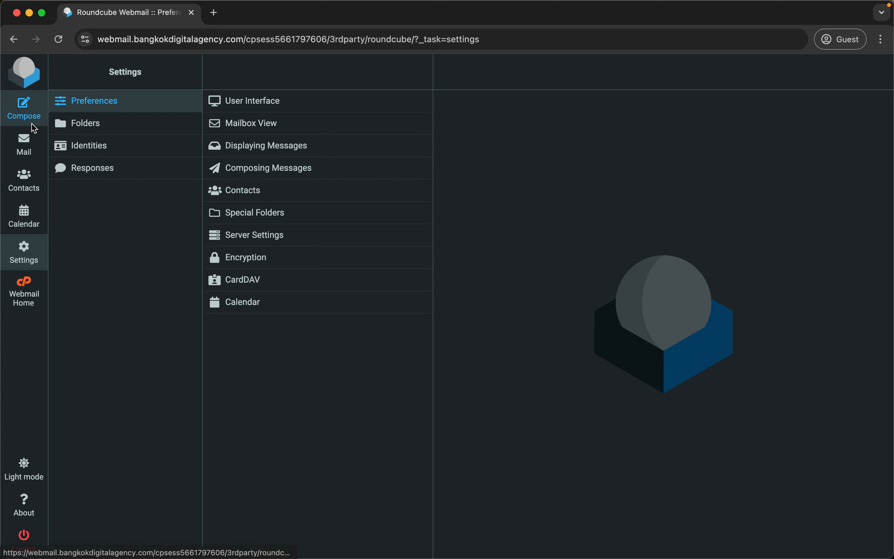
# Start a new message addressed to the DAB info address.
pyautogui.click(47, 118)
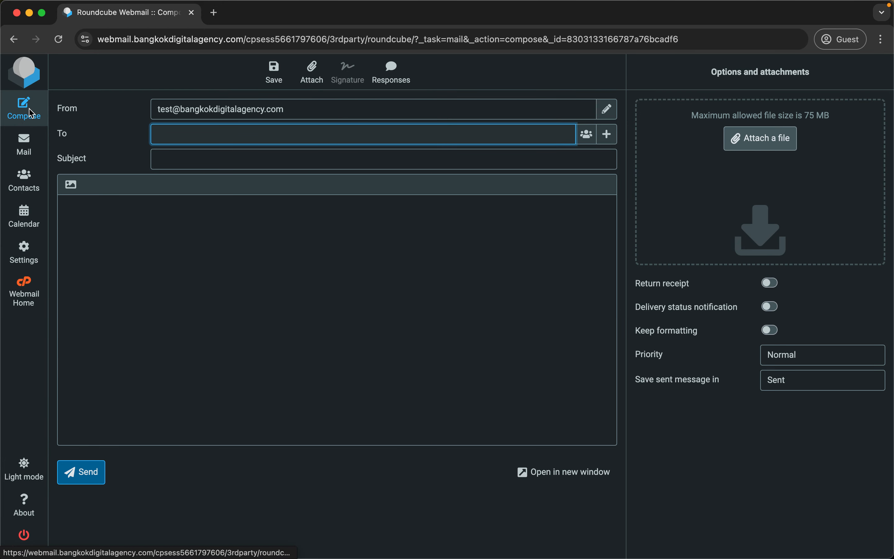
pyautogui.click(30, 150)
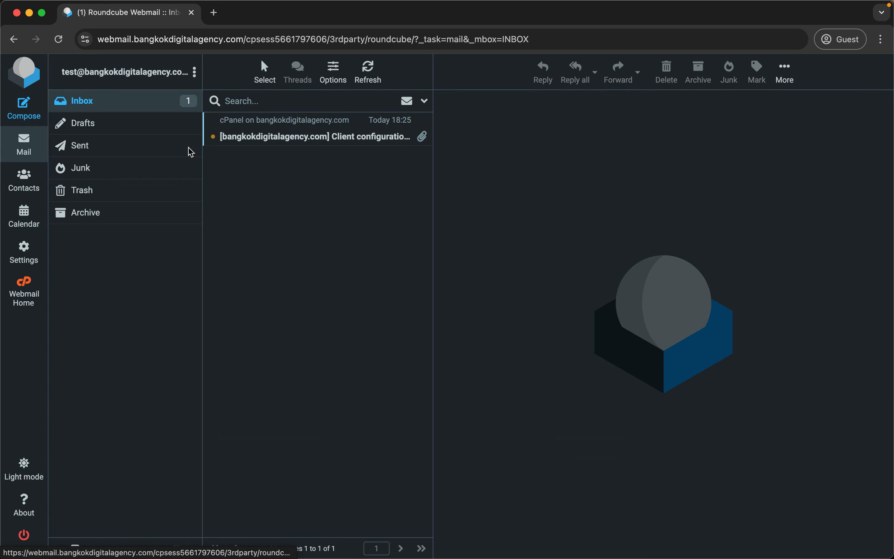
pyautogui.click(23, 107)
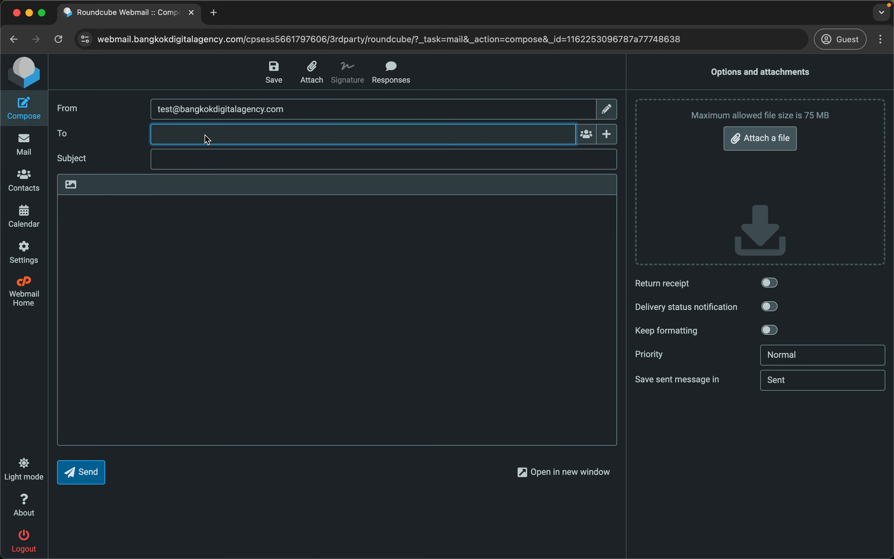
pyautogui.press('Tab')
pyautogui.press('Tab')
pyautogui.press('Tab')
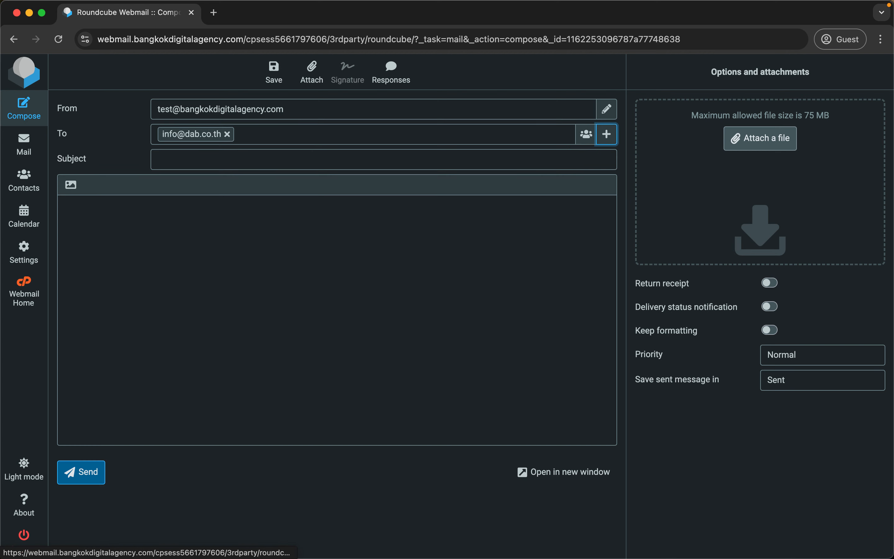
# Enter subject 'Test subject' and body 'Testing.', then switch to the HTML editor.
pyautogui.write('T')
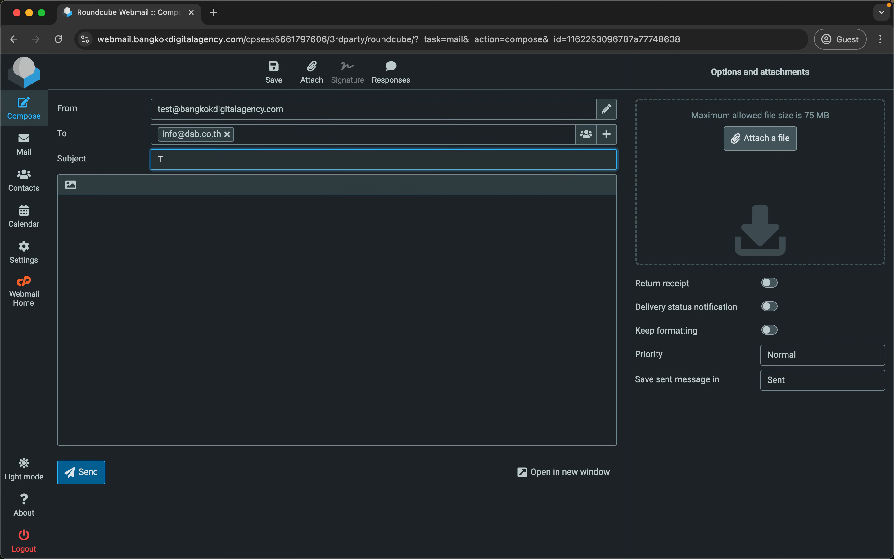
pyautogui.write('est su')
pyautogui.press('Tab')
pyautogui.click(205, 159)
pyautogui.press('Tab')
pyautogui.write('Testing.')
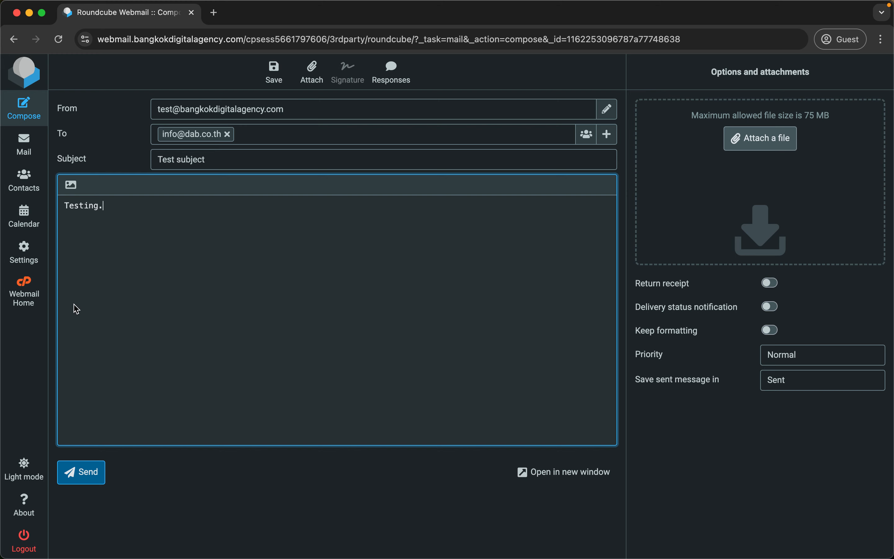
pyautogui.click(70, 184)
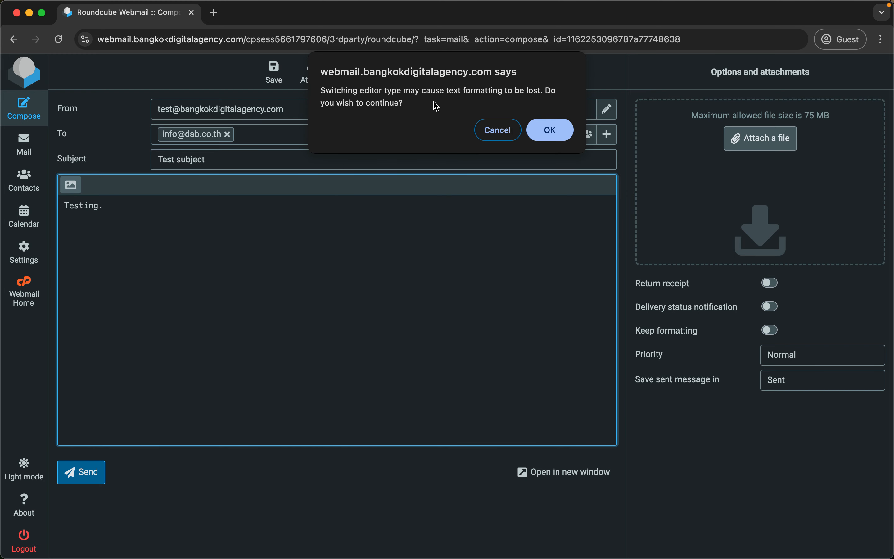
# Switch the draft to HTML and try inserting an image from Downloads or Documents, then cancel.
pyautogui.click(554, 132)
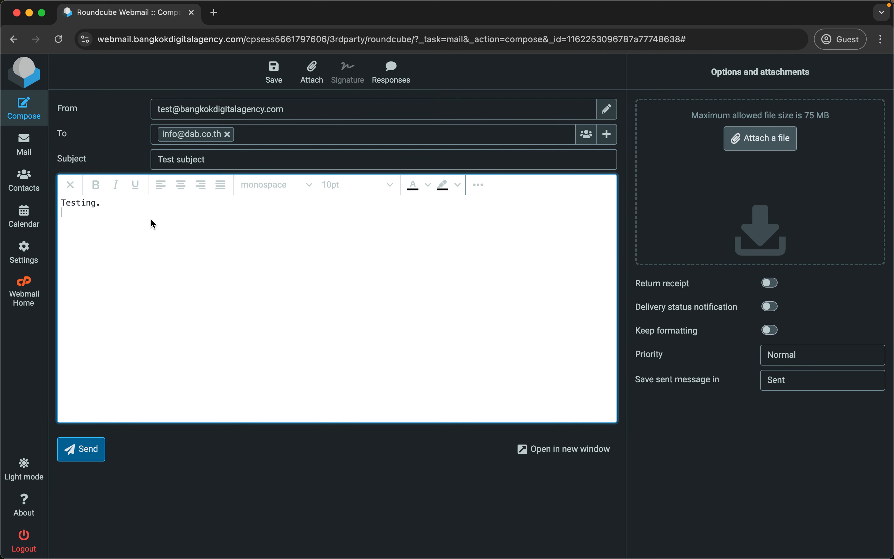
pyautogui.click(200, 247)
pyautogui.click(479, 184)
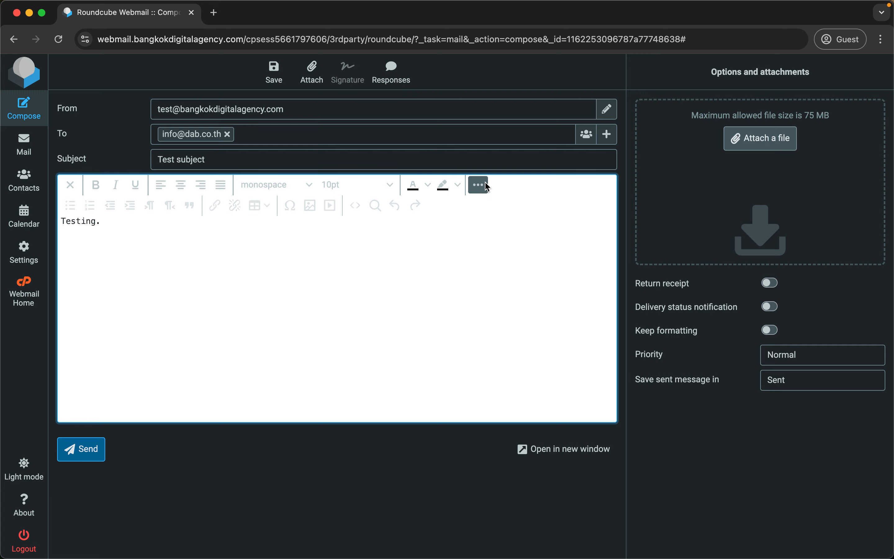
pyautogui.click(310, 205)
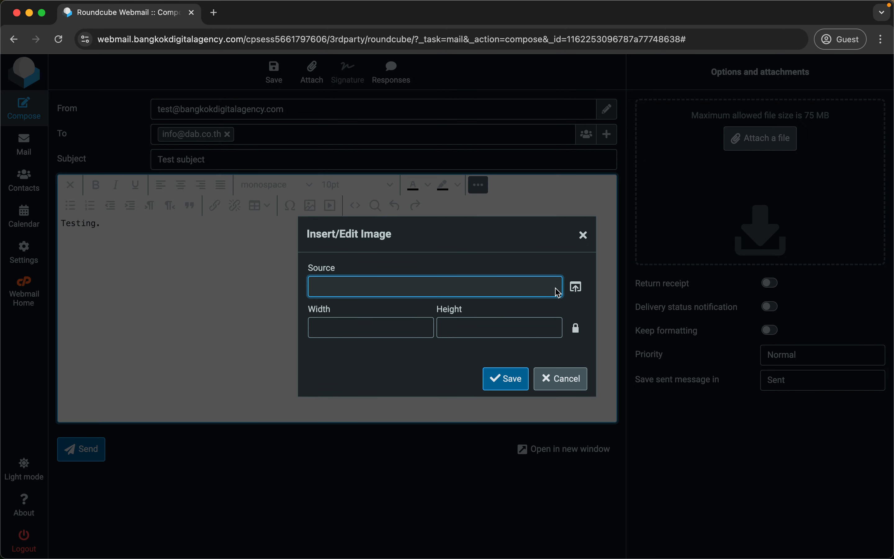
pyautogui.click(577, 287)
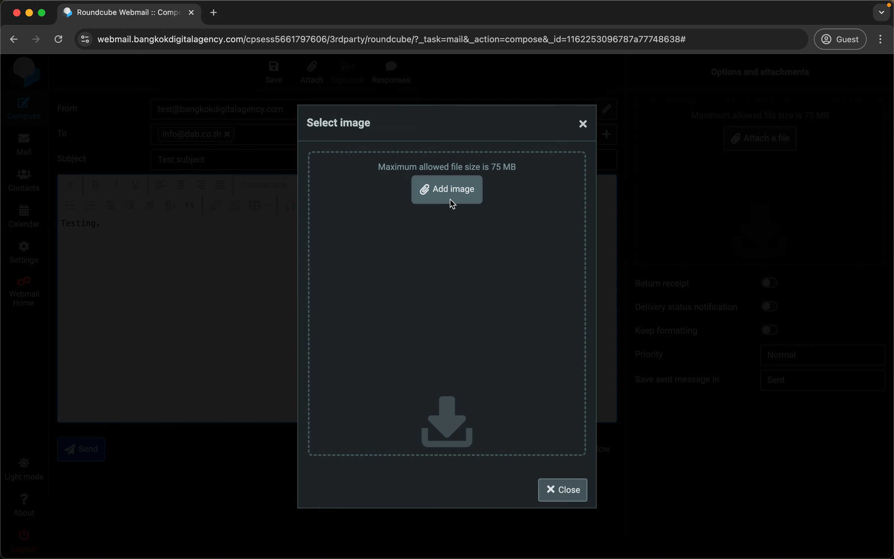
pyautogui.click(433, 196)
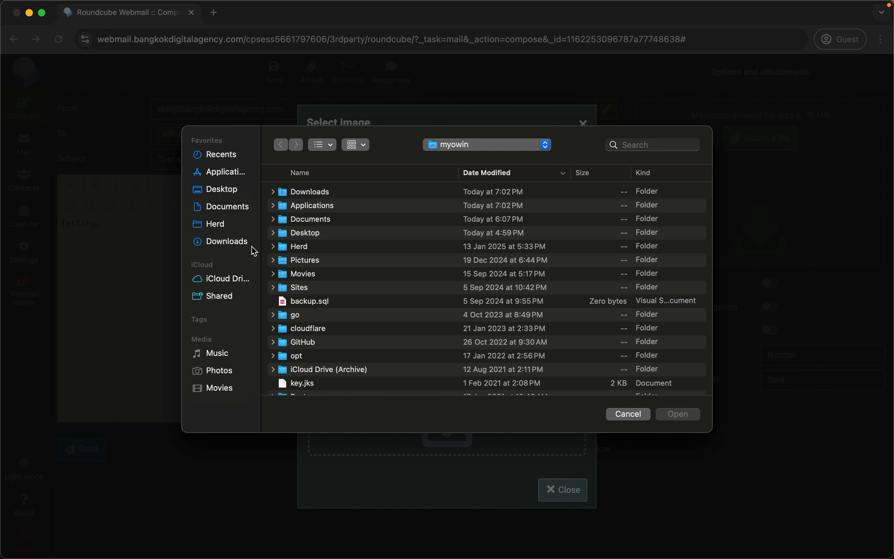
pyautogui.click(233, 242)
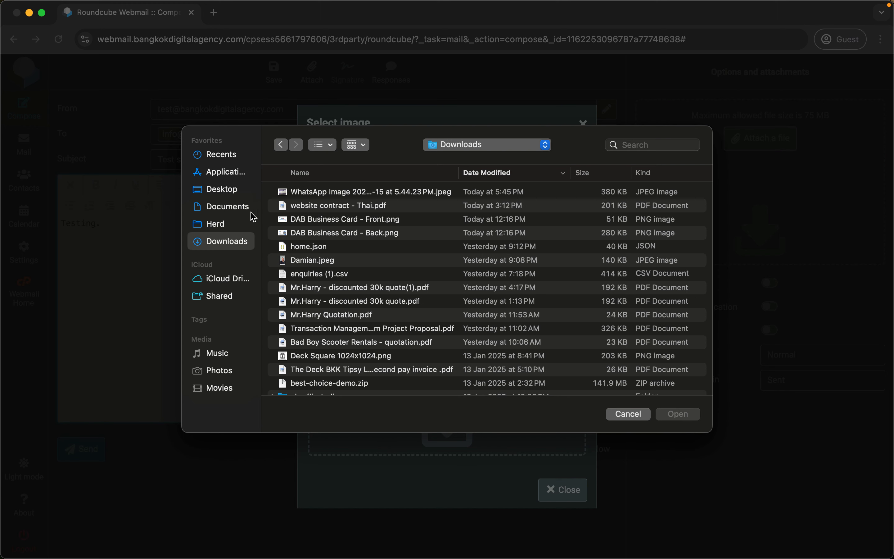
pyautogui.click(241, 209)
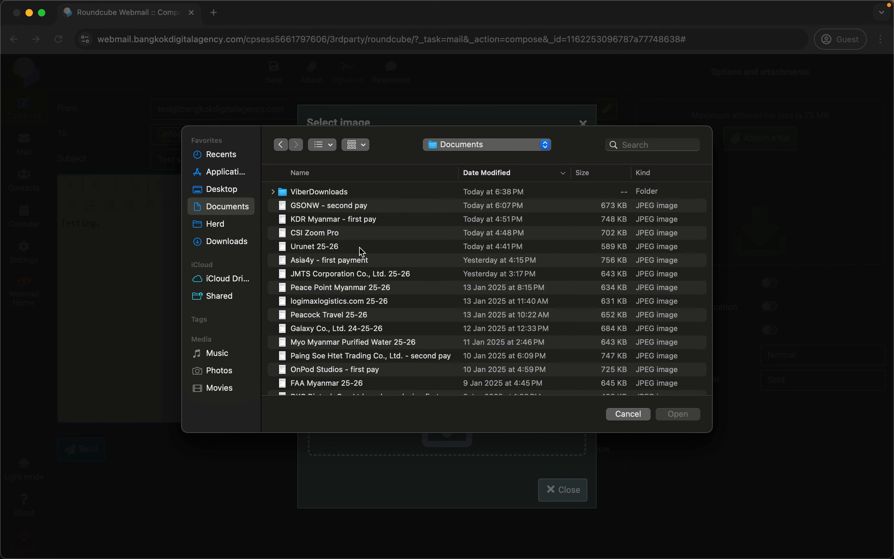
pyautogui.click(642, 413)
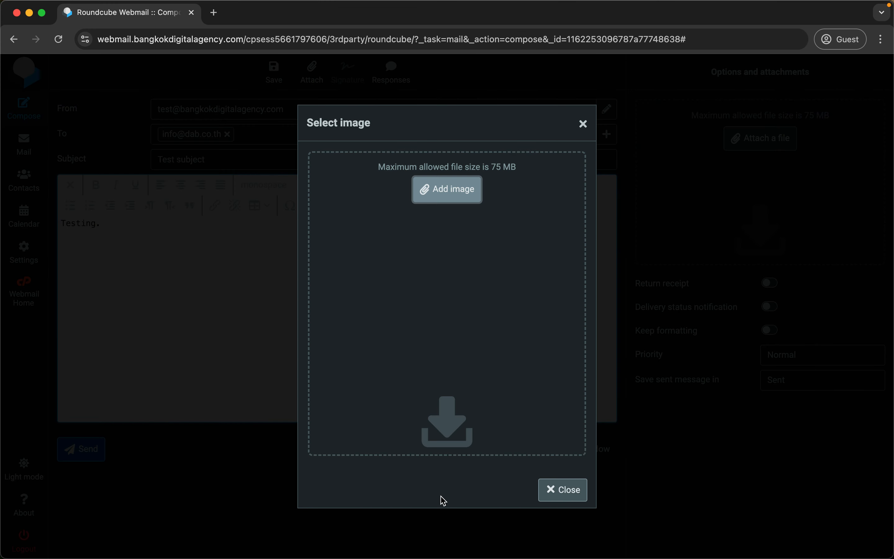
pyautogui.click(569, 495)
pyautogui.click(572, 378)
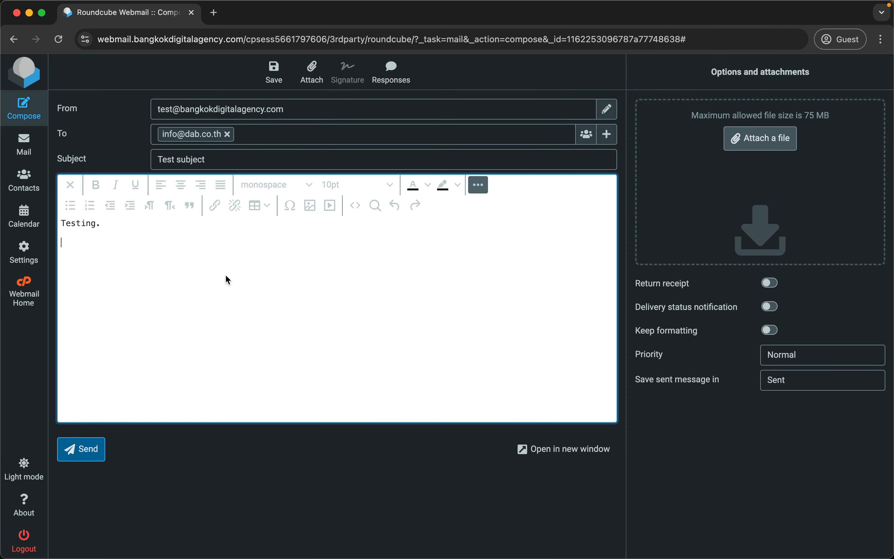
# Return the draft to plain text and cancel an attempted file attachment.
pyautogui.click(226, 304)
pyautogui.click(479, 185)
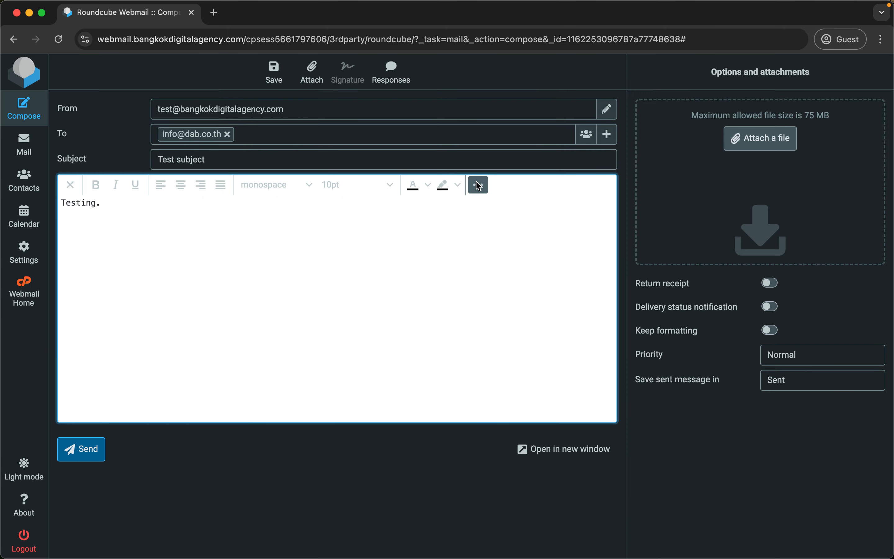
pyautogui.click(70, 185)
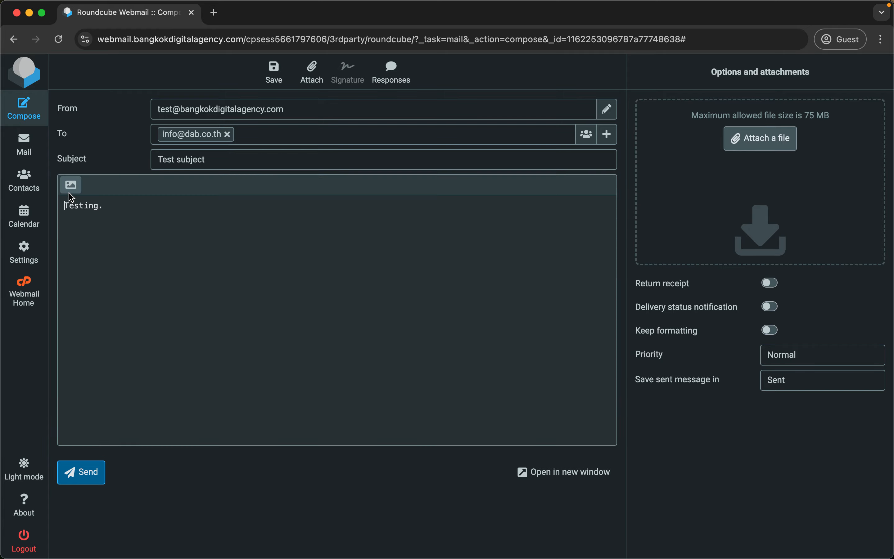
pyautogui.click(769, 136)
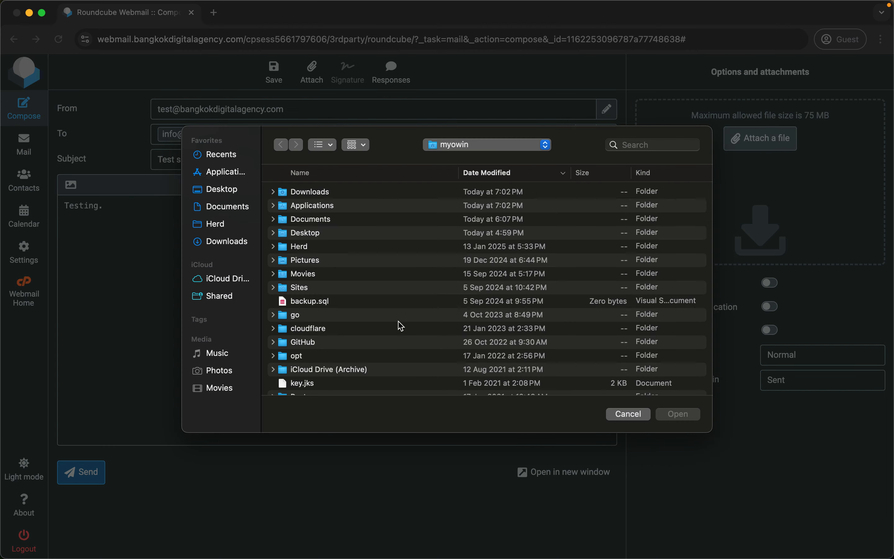
pyautogui.click(633, 414)
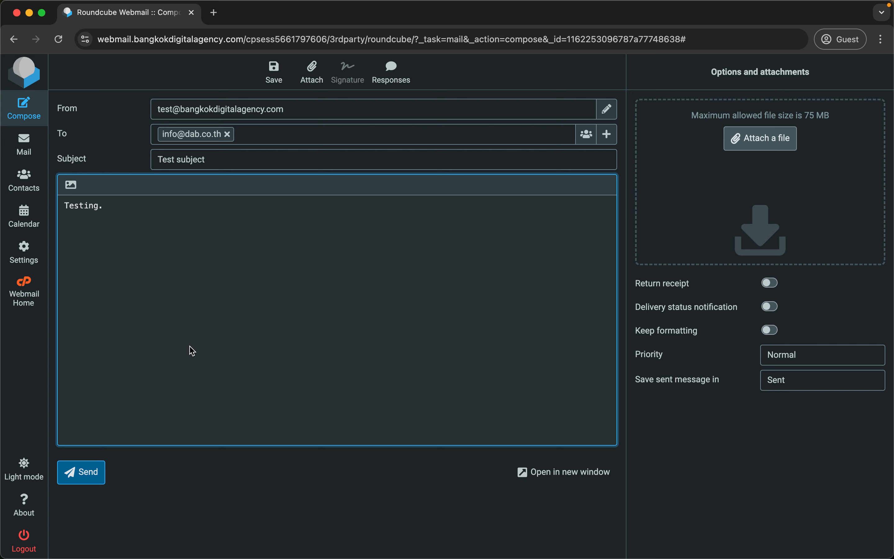
# Send the 'Test subject' message, confirm it appears in Sent with body 'Testing.', then go to Settings.
pyautogui.click(84, 484)
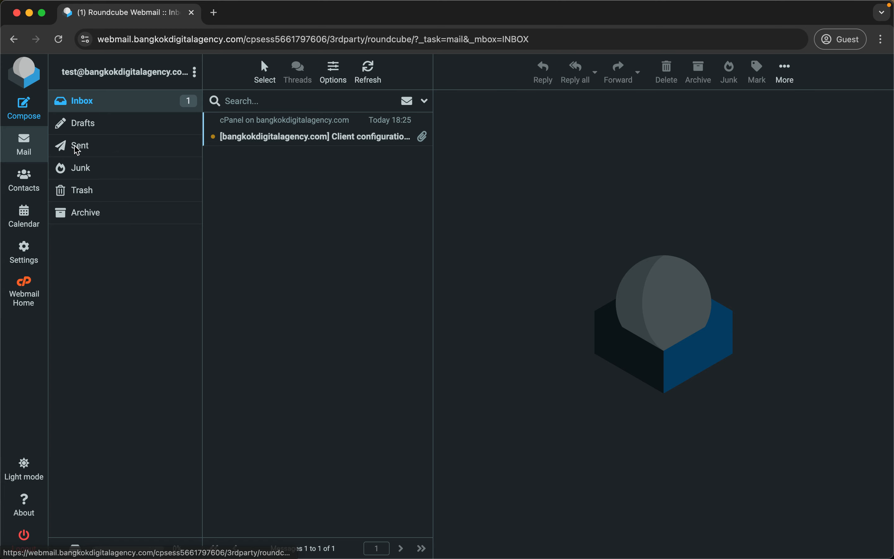
pyautogui.click(77, 147)
pyautogui.click(265, 136)
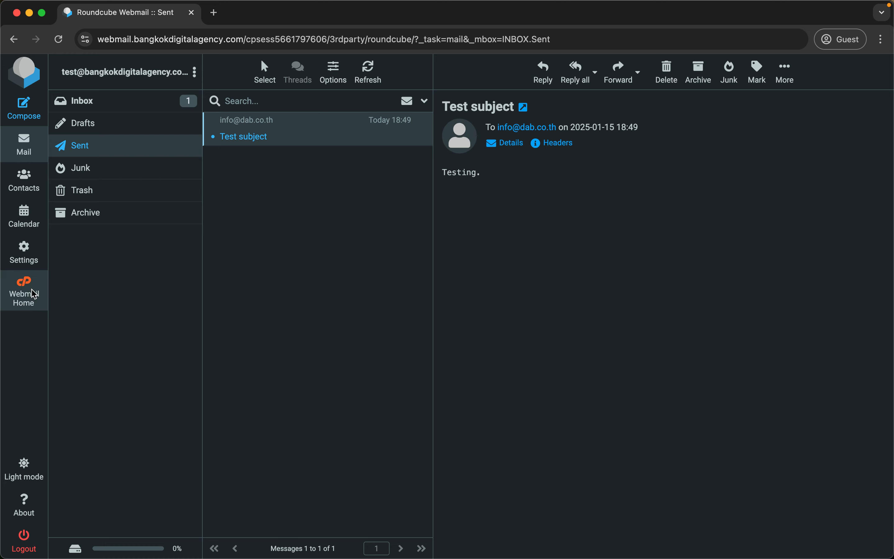
pyautogui.click(24, 255)
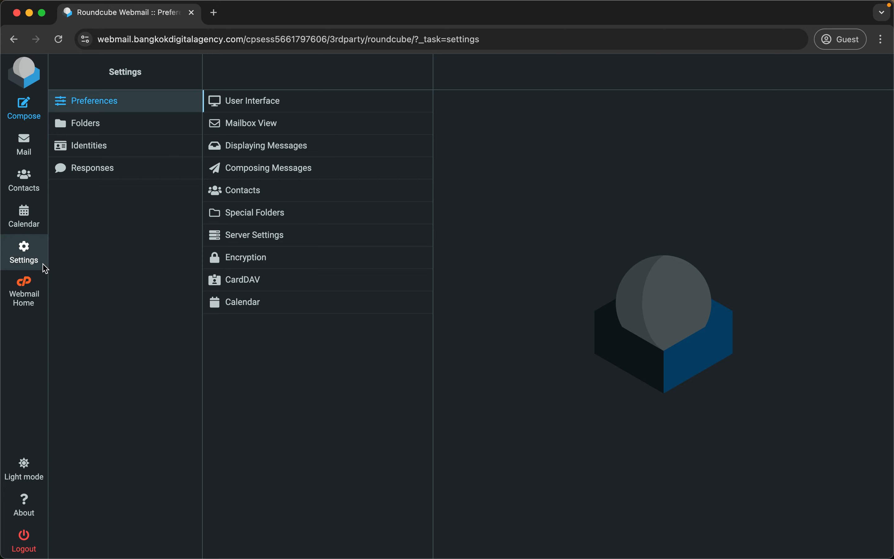
# Set the identity's signature and display name both to 'Test signature' and save it.
pyautogui.click(110, 153)
pyautogui.click(299, 108)
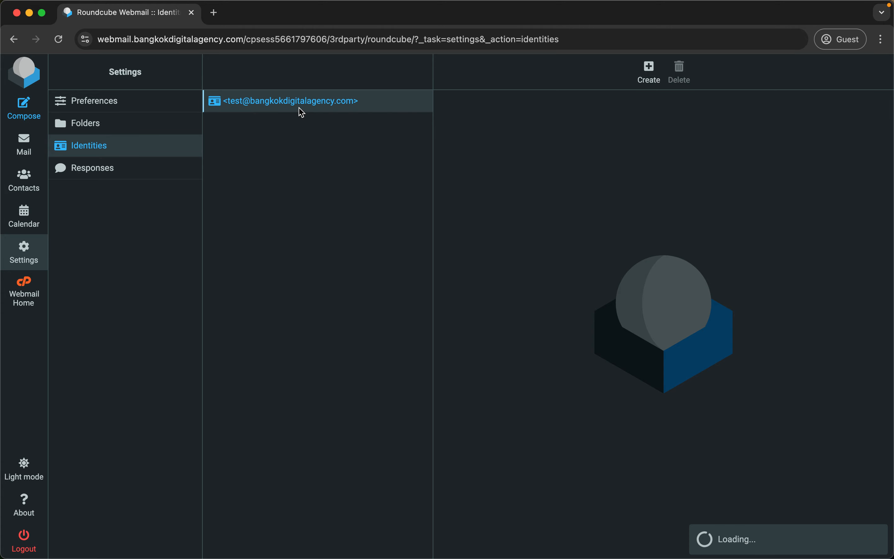
pyautogui.click(553, 346)
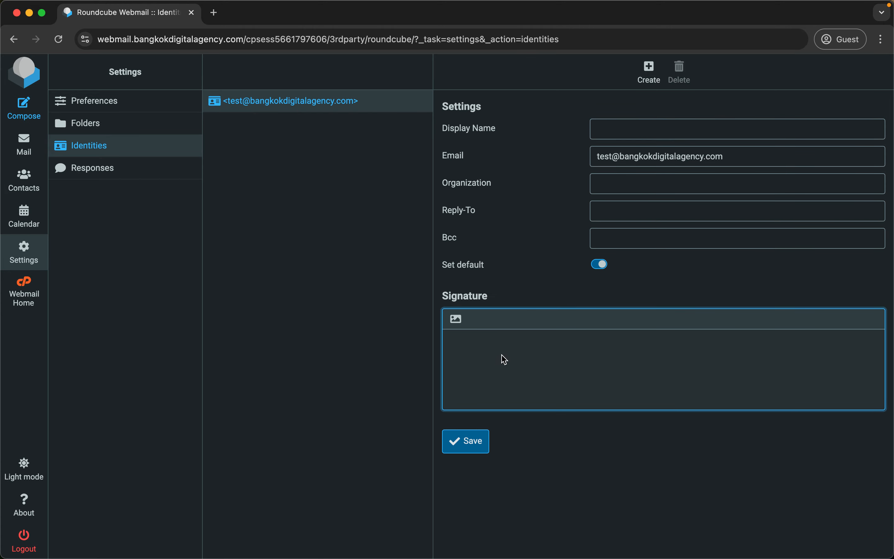
pyautogui.write('Test signature')
pyautogui.click(649, 130)
pyautogui.write('Test signature')
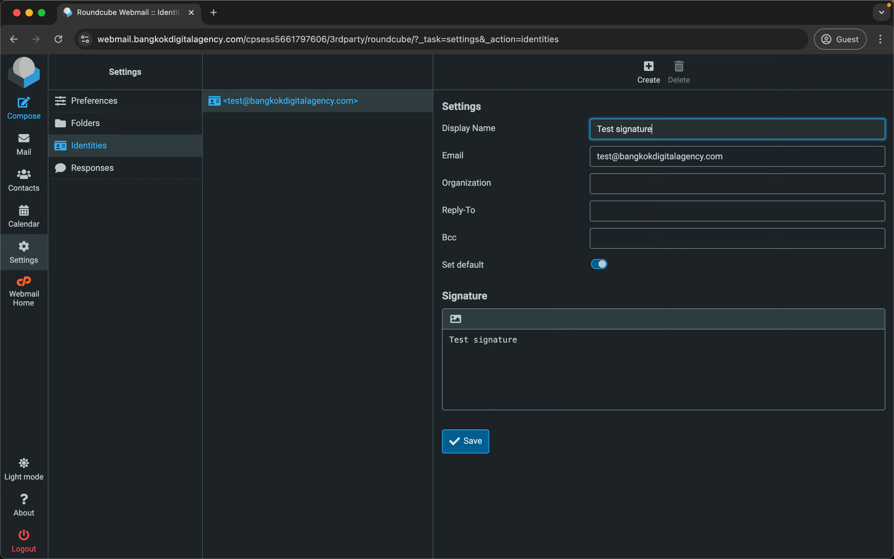
pyautogui.click(464, 456)
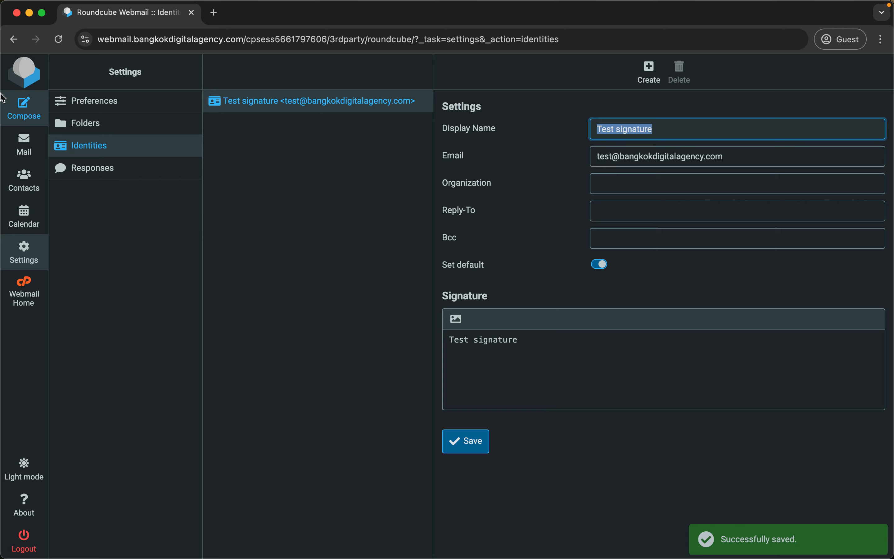
pyautogui.click(37, 101)
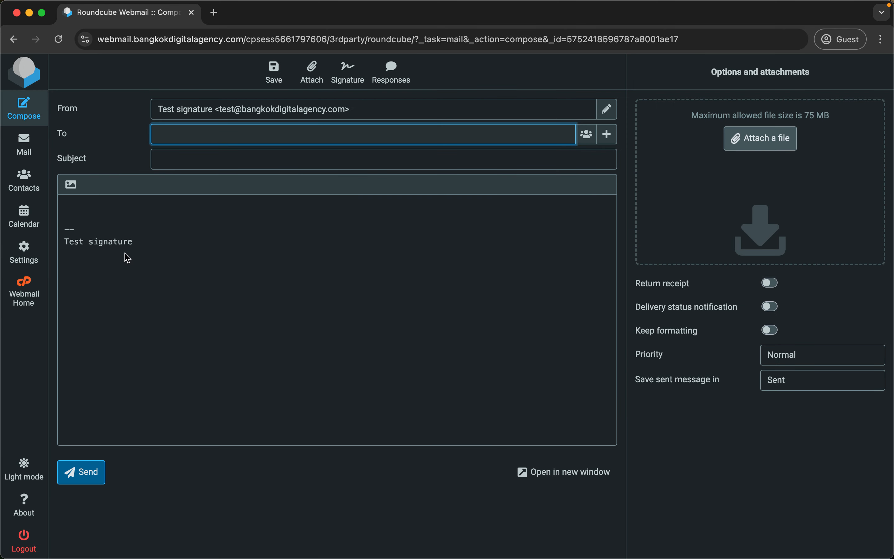
pyautogui.moveTo(148, 249); pyautogui.dragTo(24, 247)
pyautogui.click(201, 221)
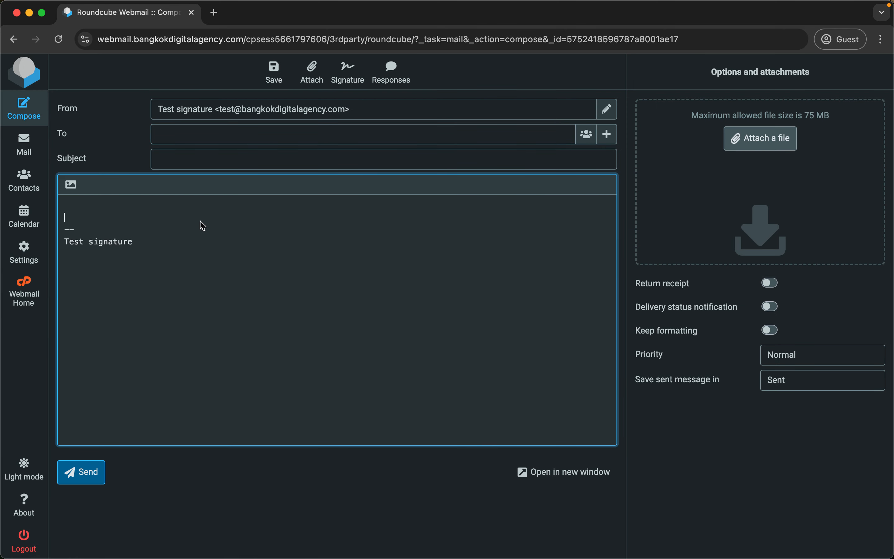
pyautogui.moveTo(157, 251)
pyautogui.mouseDown()
pyautogui.moveTo(120, 227)
pyautogui.moveTo(55, 226)
pyautogui.mouseUp()
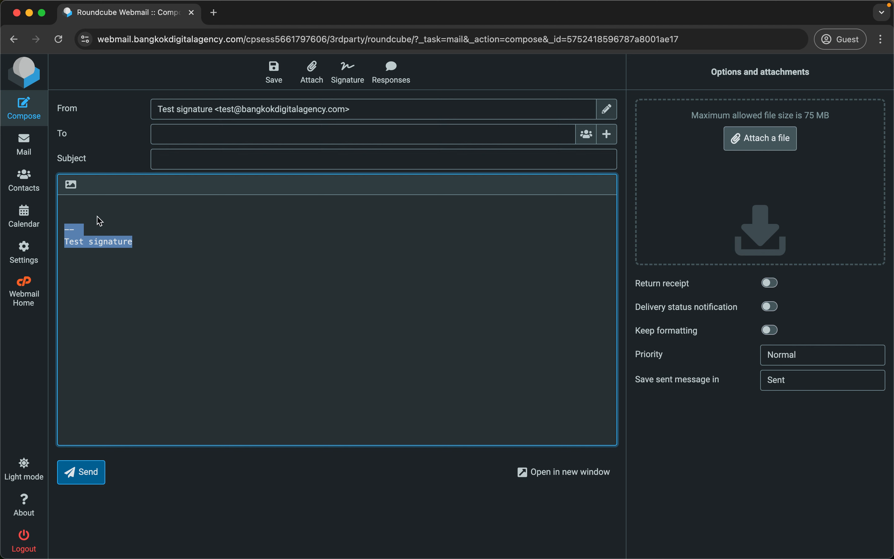
pyautogui.click(89, 245)
pyautogui.moveTo(67, 232); pyautogui.dragTo(159, 259)
pyautogui.click(84, 246)
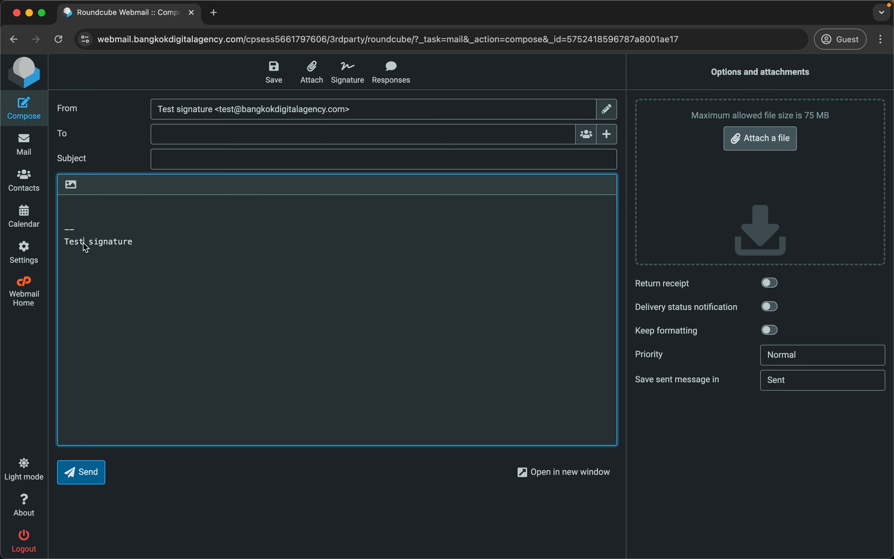
# Create a new identity with display name 'DAB' and the agency's test e-mail address, leaving the signature empty.
pyautogui.click(24, 252)
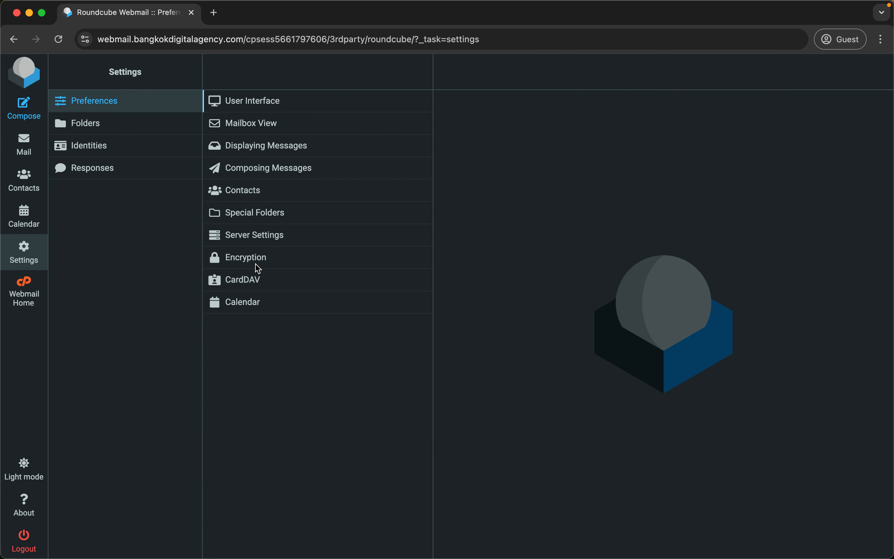
pyautogui.click(93, 149)
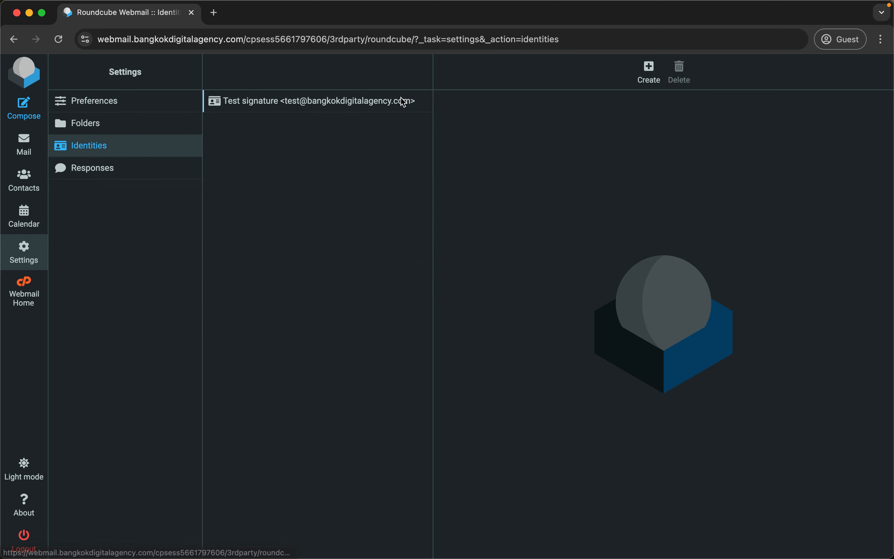
pyautogui.click(351, 104)
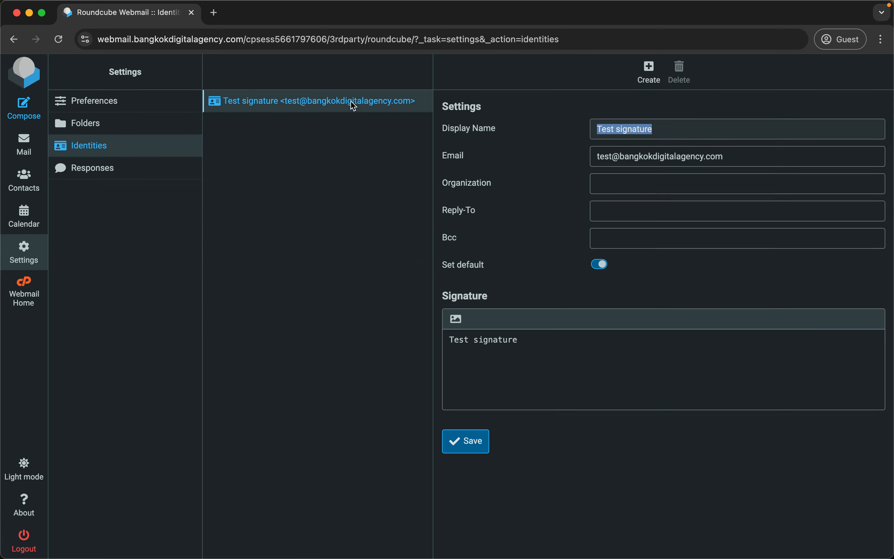
pyautogui.click(656, 73)
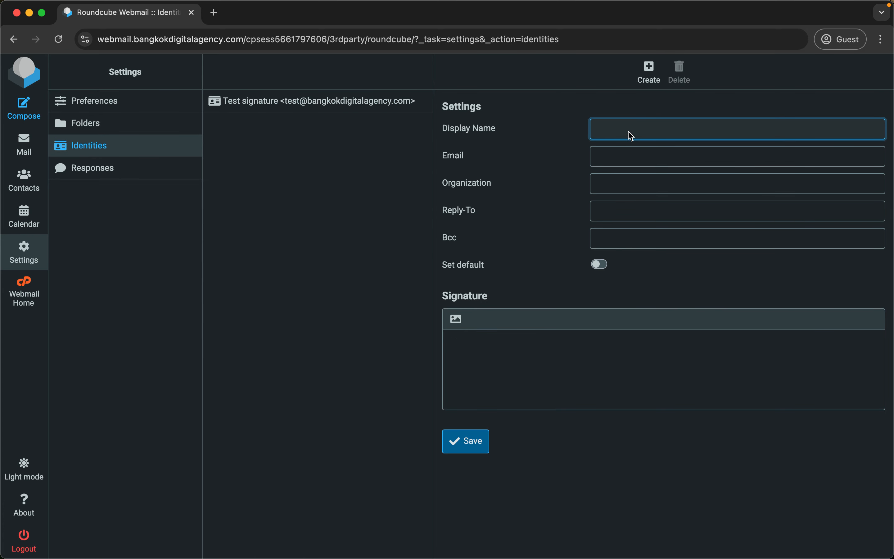
pyautogui.write('DA')
pyautogui.click(609, 166)
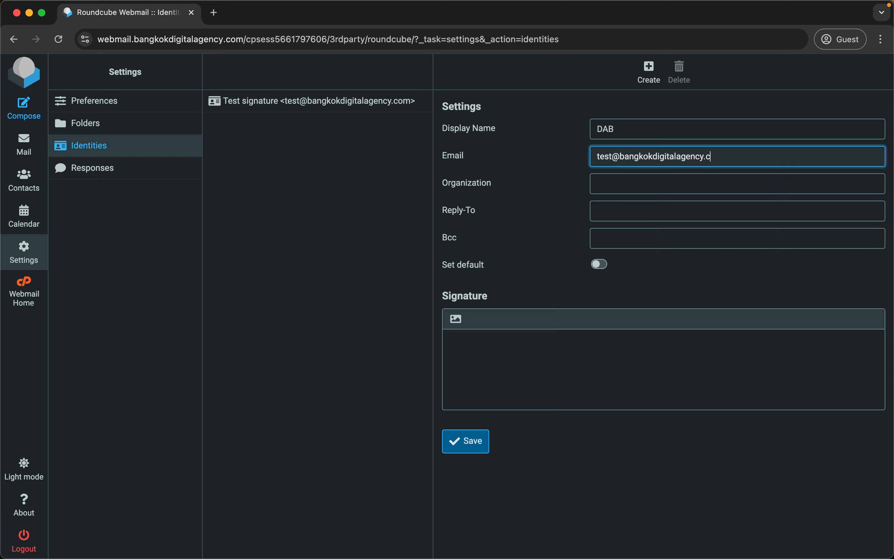
pyautogui.press('Tab')
pyautogui.press('Tab')
pyautogui.press('Tab')
pyautogui.press('Tab')
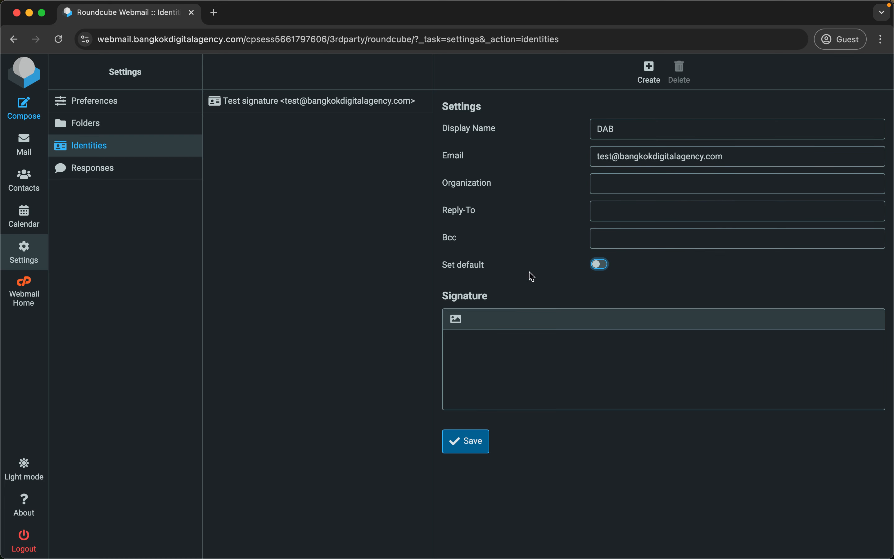
pyautogui.click(507, 374)
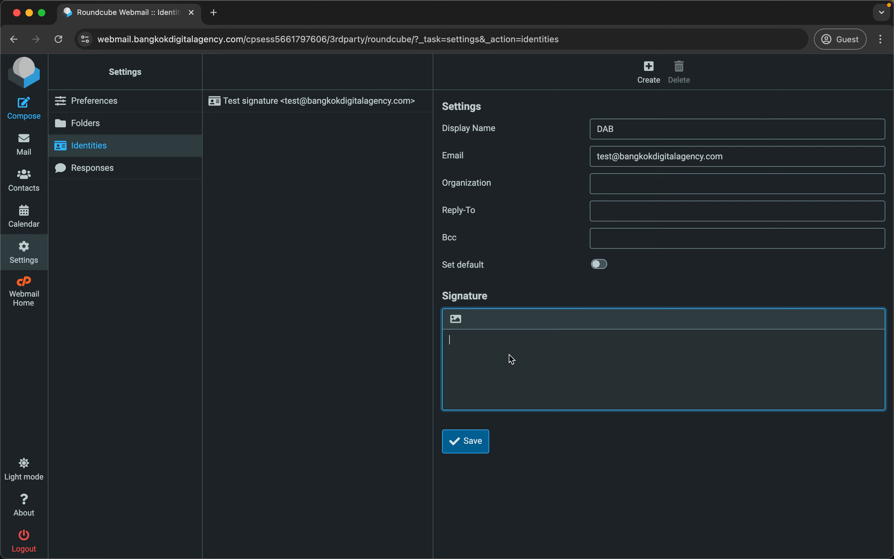
# Load the dab.th Contact page in a new tab and paste its office address into the signature.
pyautogui.press('super+t')
pyautogui.write('dab.')
pyautogui.write('th')
pyautogui.press('Return')
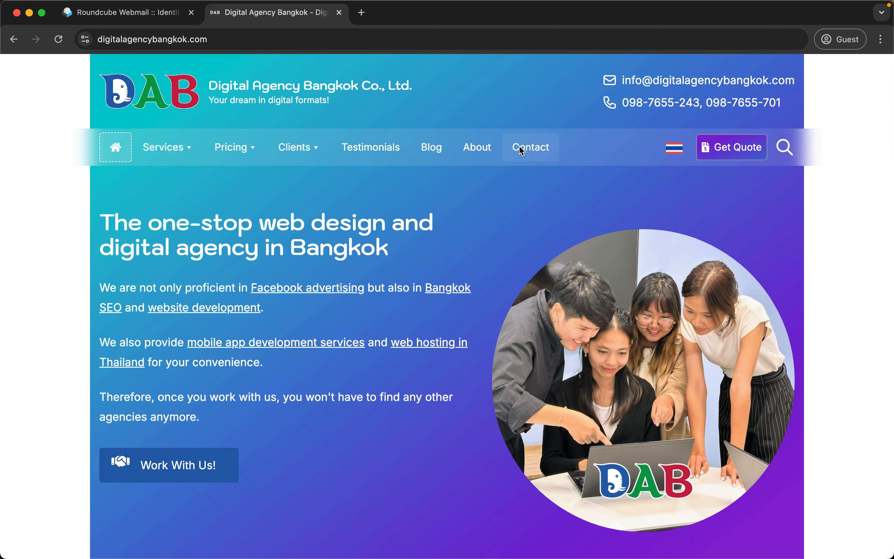
pyautogui.click(521, 151)
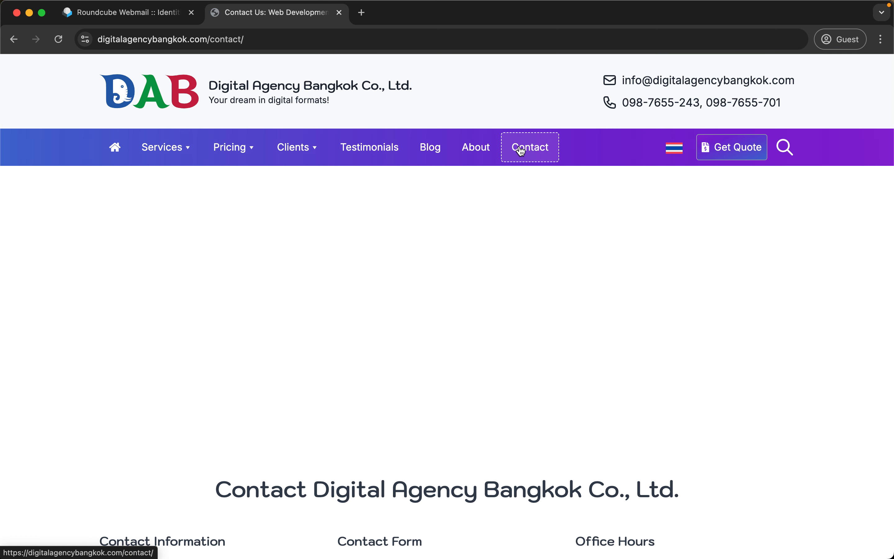
pyautogui.scroll(-10, 455, 260)
pyautogui.scroll(4, 454, 259)
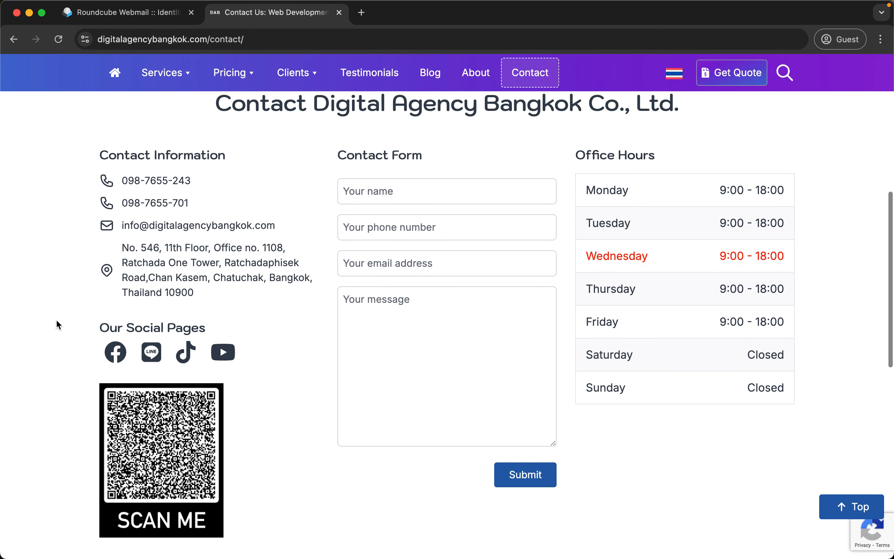
pyautogui.rightClick(163, 248)
pyautogui.click(181, 335)
pyautogui.click(129, 13)
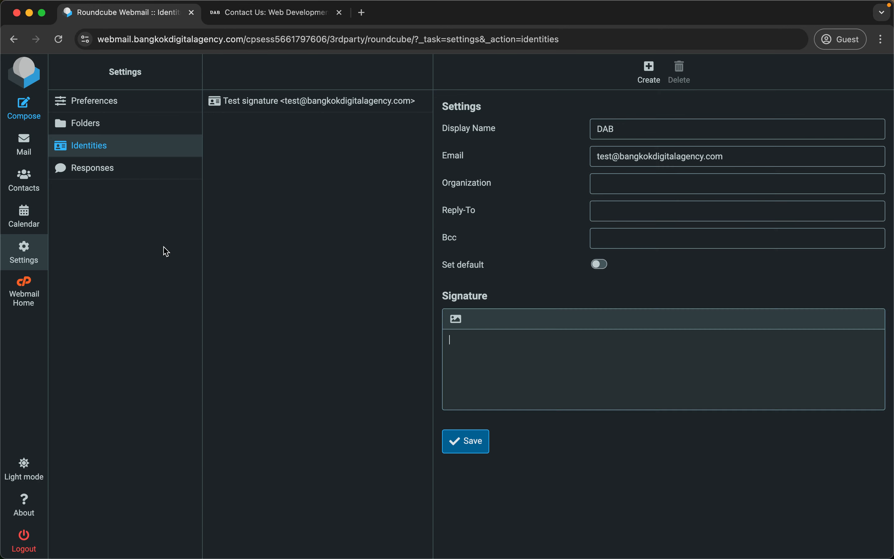
pyautogui.press('super+v')
# Add the company e-mail and phone number above the address, prefixing the lines with '- '.
pyautogui.hotkey('ctrl', 'Tab')
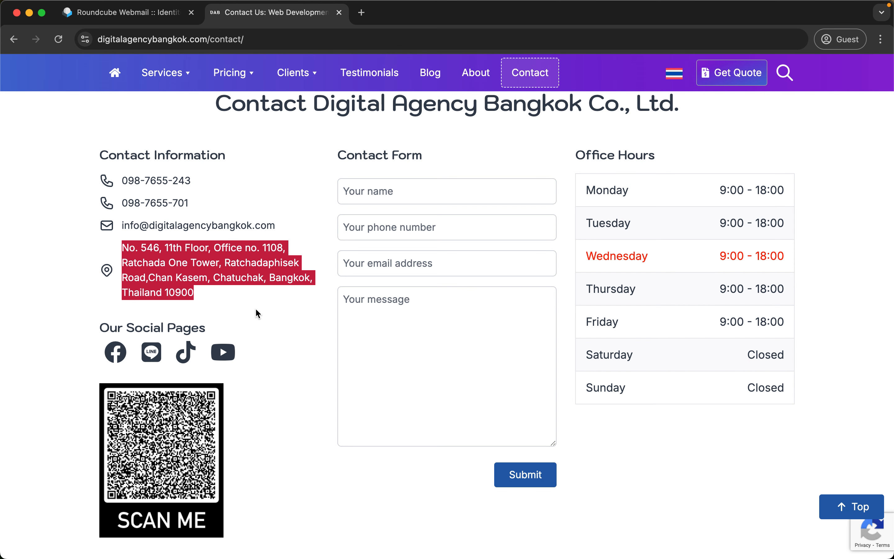
pyautogui.rightClick(246, 227)
pyautogui.hotkey('ctrl', 'Tab')
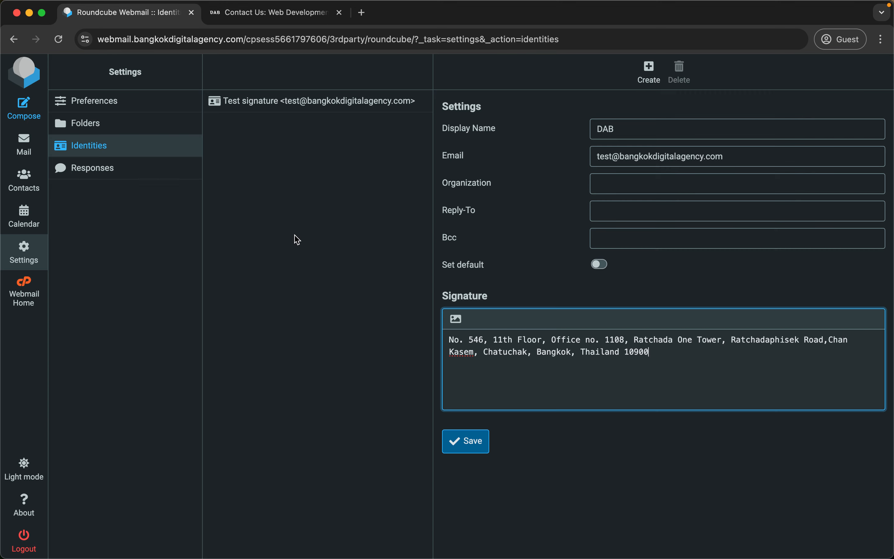
pyautogui.press('super+Up')
pyautogui.press('Return')
pyautogui.press('super+v')
pyautogui.hotkey('ctrl', 'Tab')
pyautogui.rightClick(169, 181)
pyautogui.hotkey('ctrl', 'Tab')
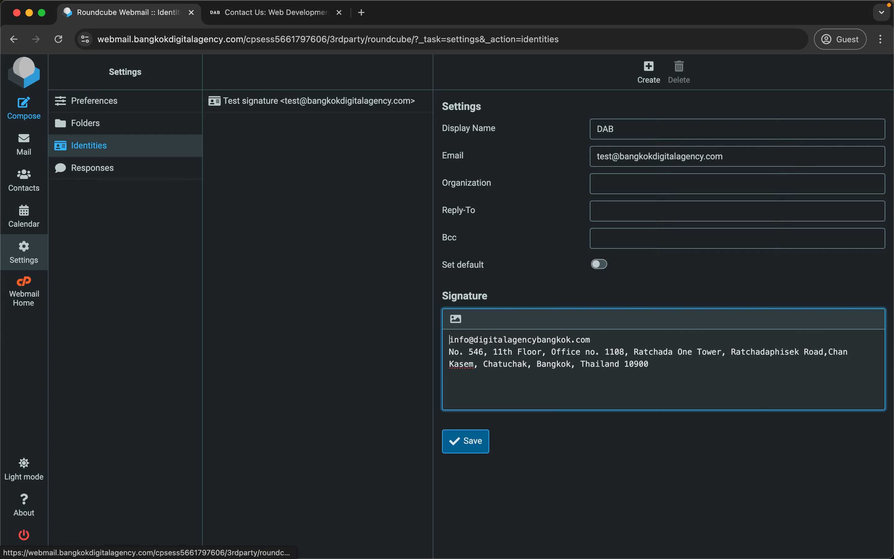
pyautogui.press('Return')
pyautogui.press('Up')
pyautogui.press('super+v')
pyautogui.press('super+Left')
pyautogui.write('- ')
pyautogui.write('- ')
pyautogui.write('-')
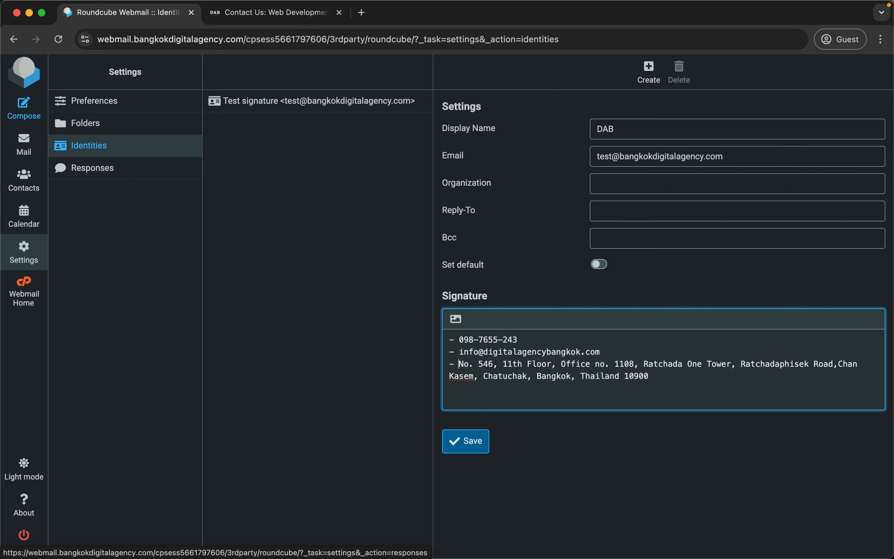
pyautogui.hotkey('ctrl', 'Tab')
pyautogui.hotkey('ctrl', 'Tab')
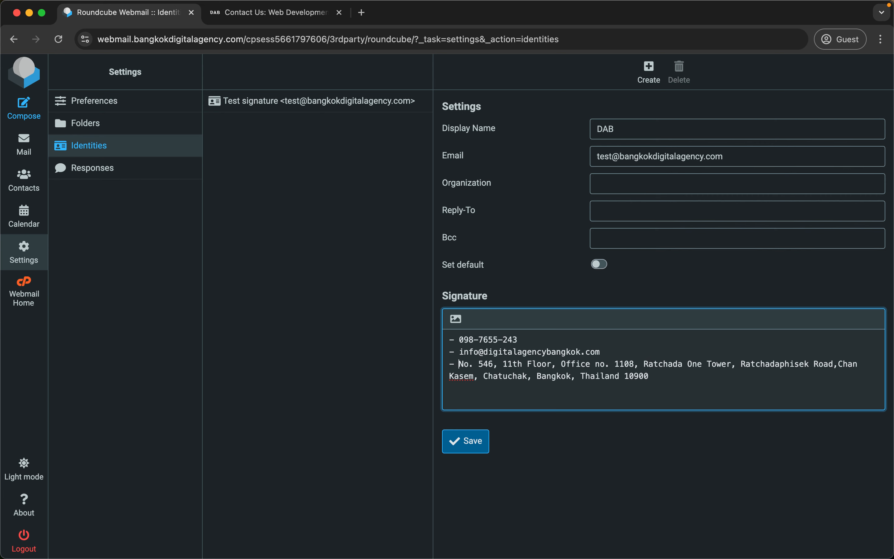
# Switch the signature to the HTML editor and bring up image insertion.
pyautogui.click(456, 320)
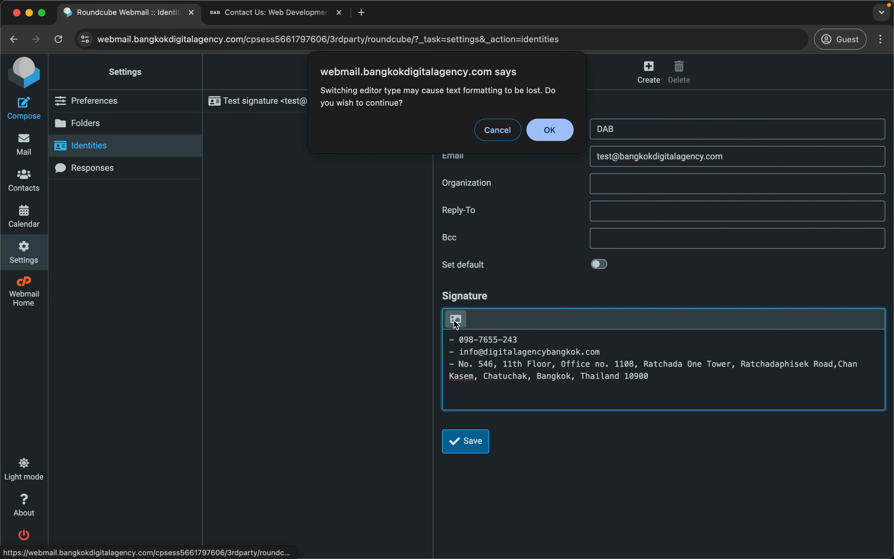
pyautogui.click(550, 129)
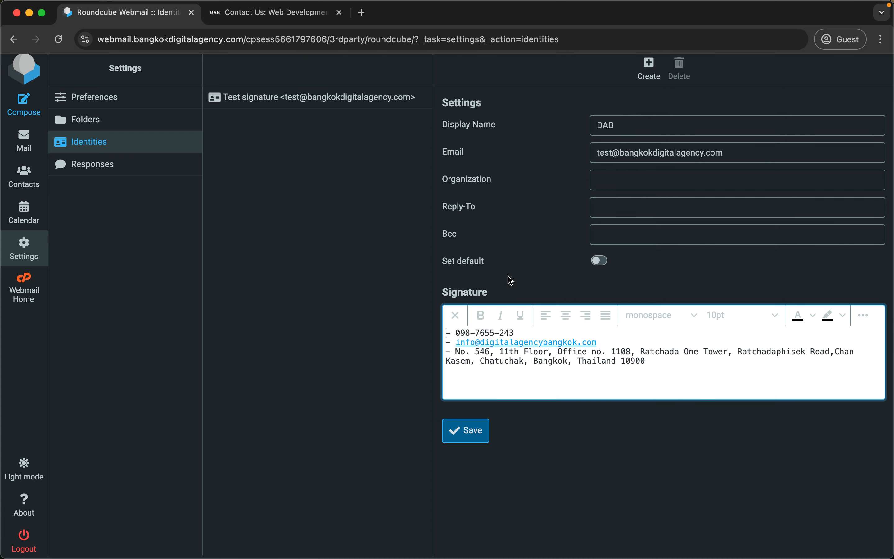
pyautogui.click(863, 315)
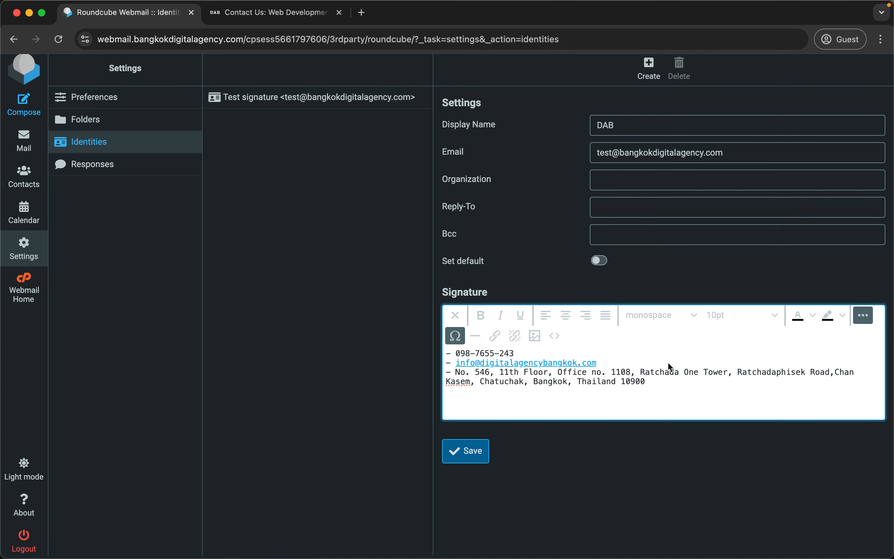
pyautogui.click(535, 335)
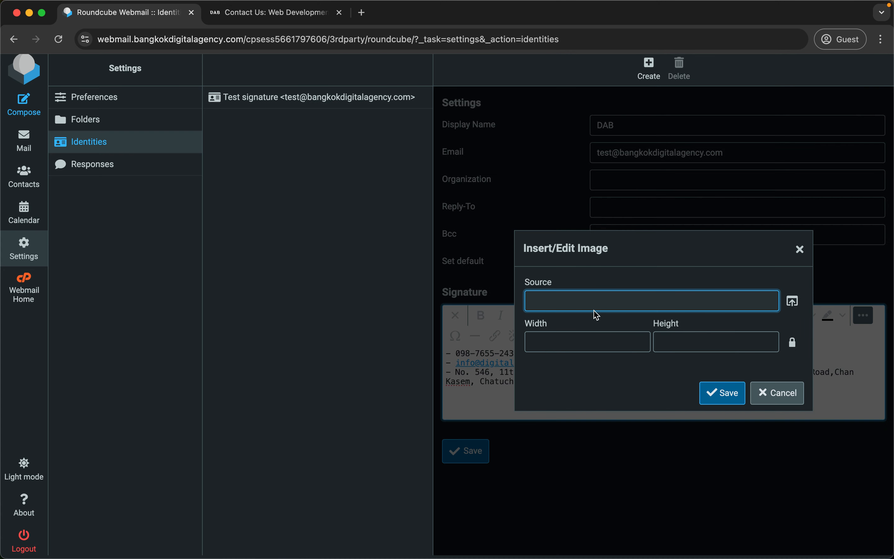
# Insert the DAB logo from the company site's logo.svg URL, then delete it as oversized.
pyautogui.click(231, 15)
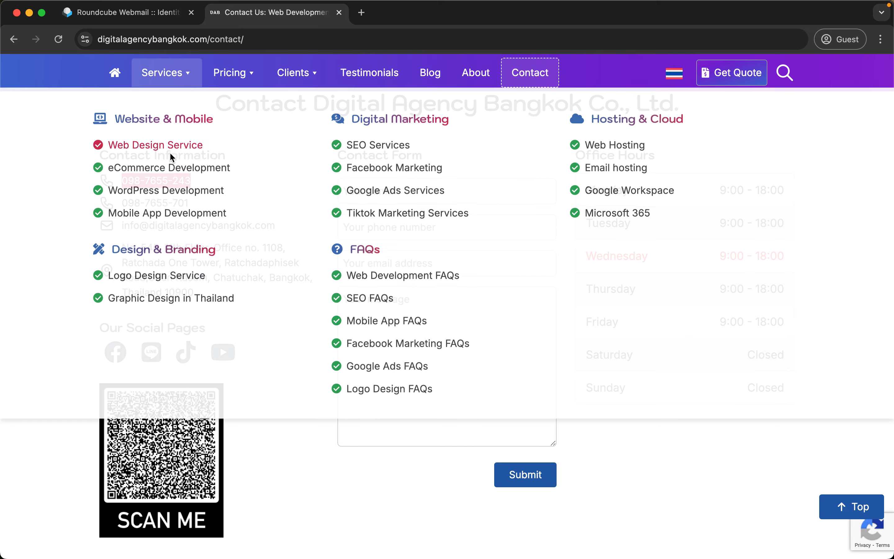
pyautogui.scroll(5, 171, 155)
pyautogui.scroll(-2, 170, 159)
pyautogui.rightClick(169, 88)
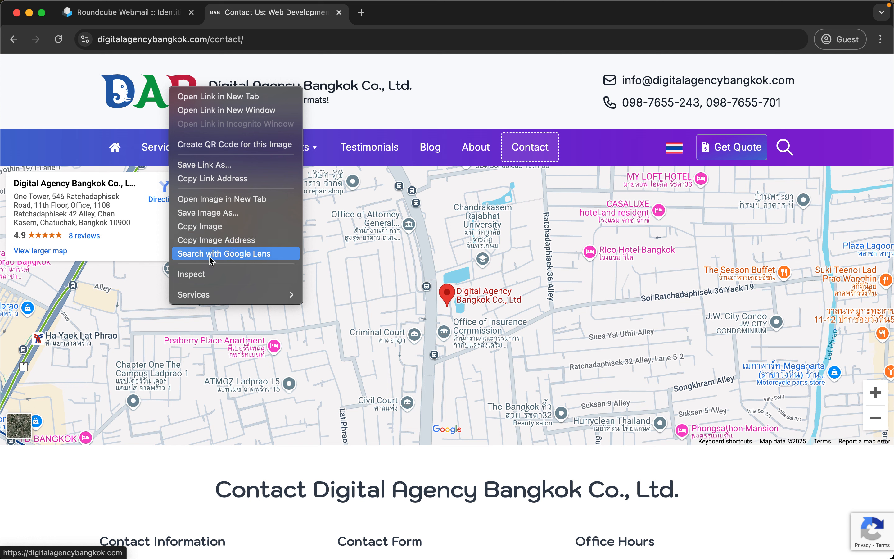
pyautogui.click(233, 240)
pyautogui.hotkey('ctrl', 'shift', 'Tab')
pyautogui.press('super+v')
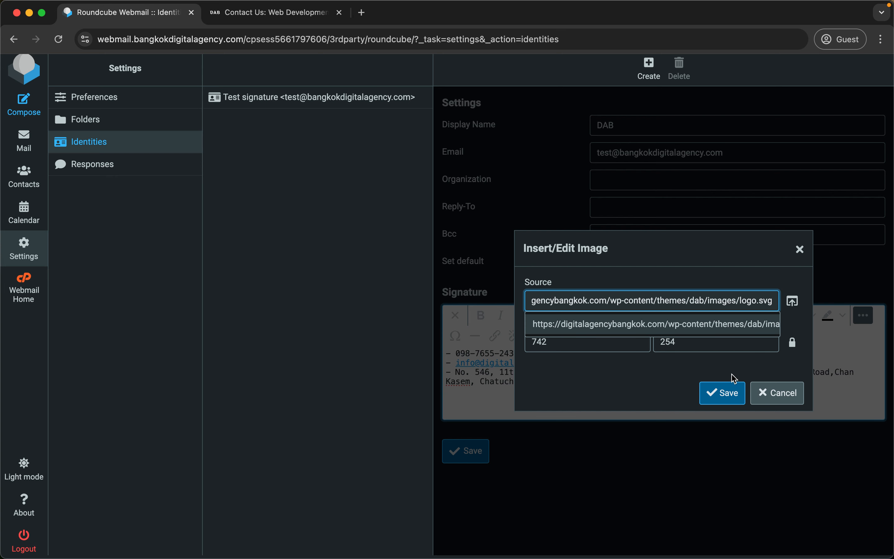
pyautogui.press('Escape')
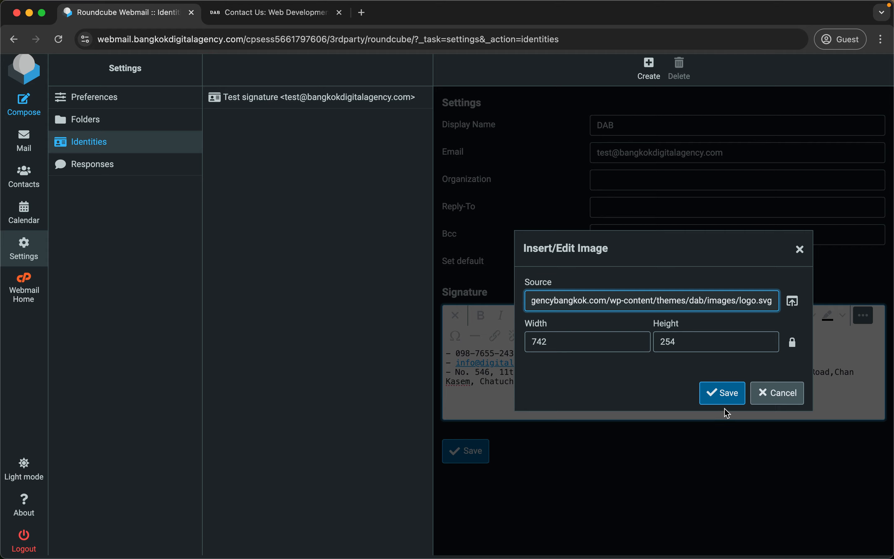
pyautogui.click(722, 394)
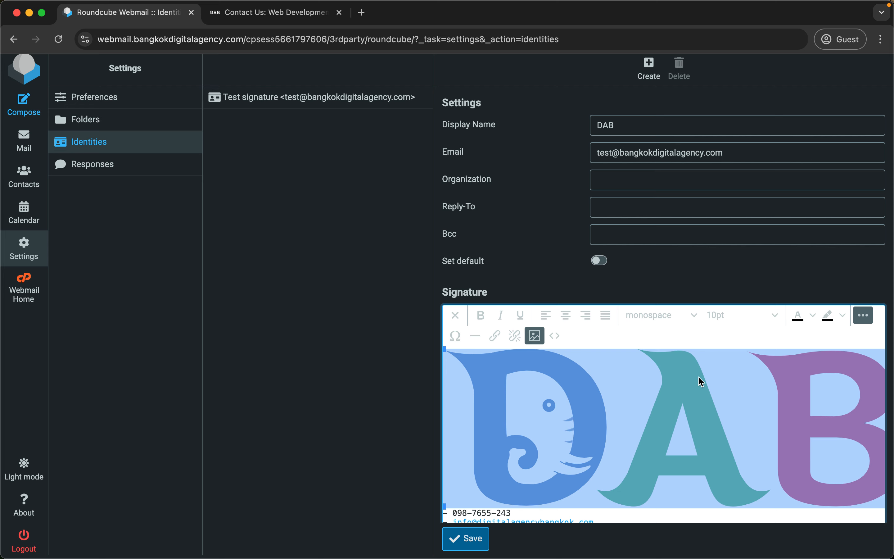
pyautogui.press('BackSpace')
# Re-insert the logo.svg logo at height 80 (234×80) above the phone line and save the DAB identity.
pyautogui.press('Return')
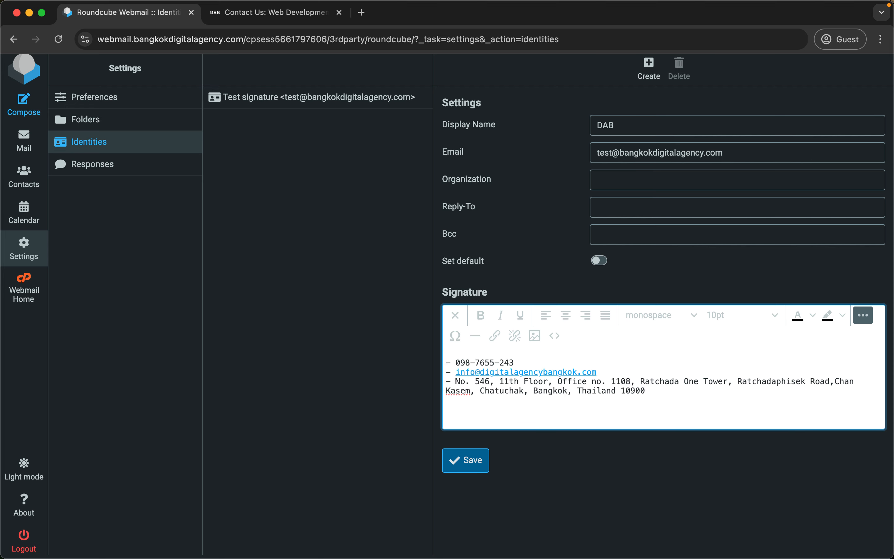
pyautogui.click(535, 336)
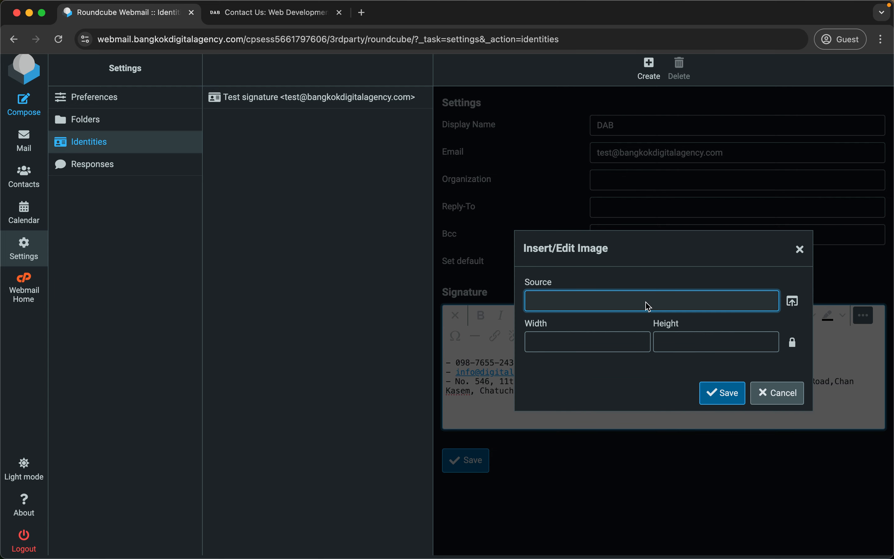
pyautogui.press('super+v')
pyautogui.click(609, 350)
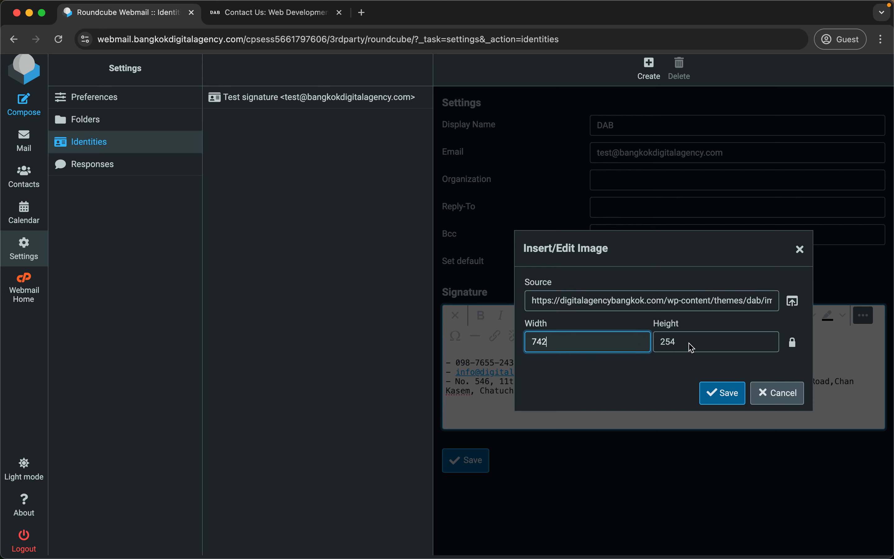
pyautogui.doubleClick(702, 343)
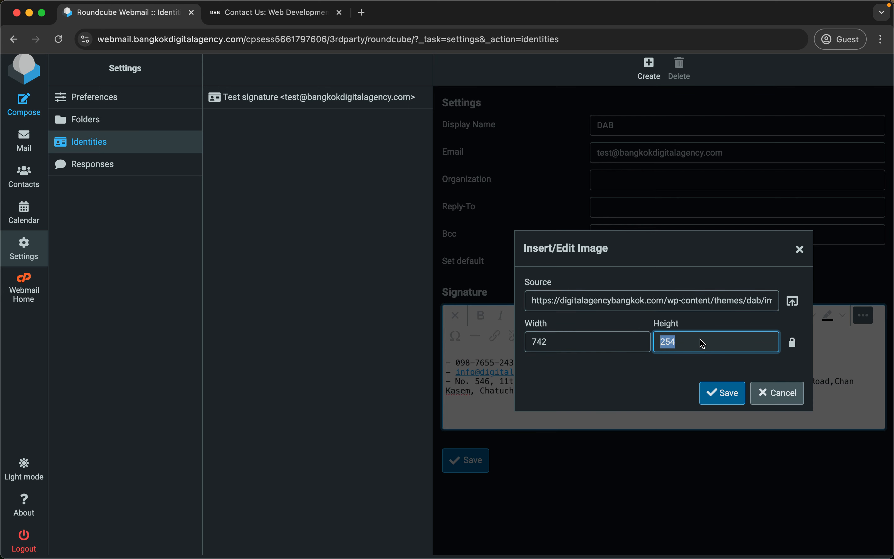
pyautogui.write('80')
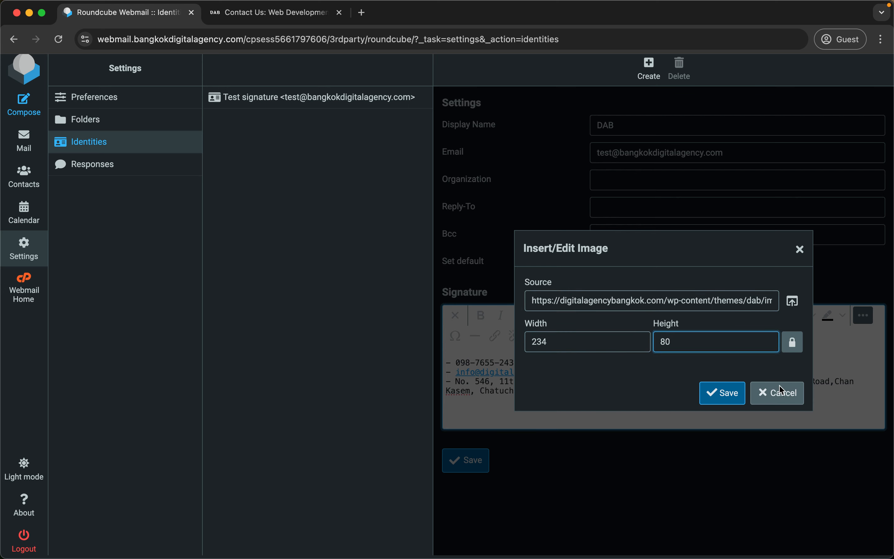
pyautogui.click(724, 393)
pyautogui.click(578, 428)
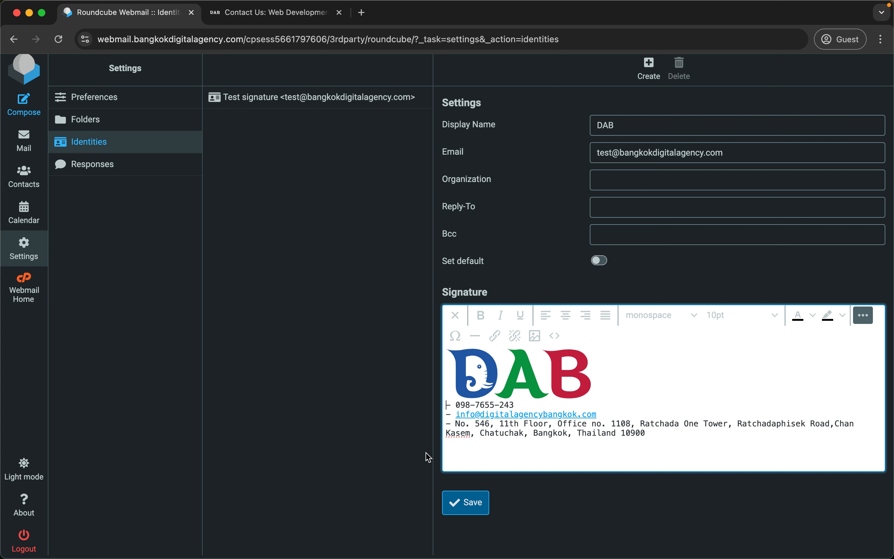
pyautogui.click(457, 507)
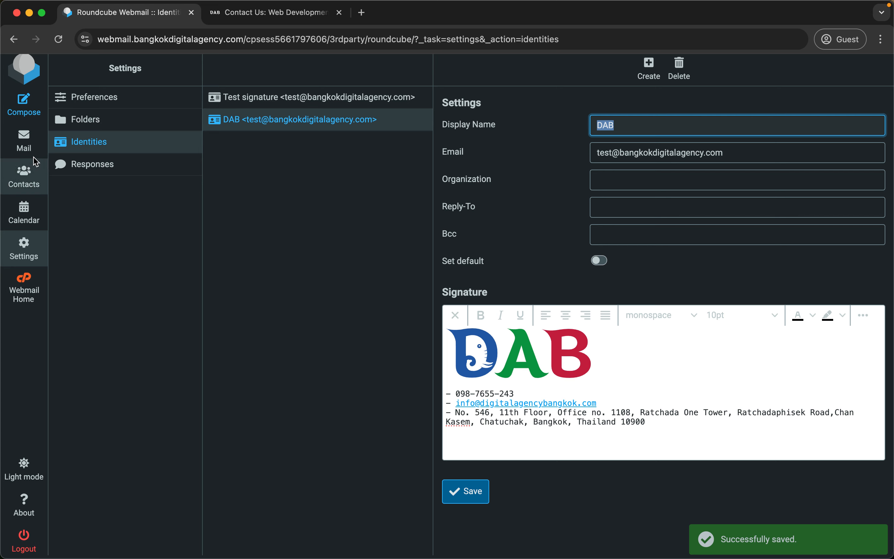
# Start a message to check the signature, then re-save the DAB identity in Identities.
pyautogui.click(26, 96)
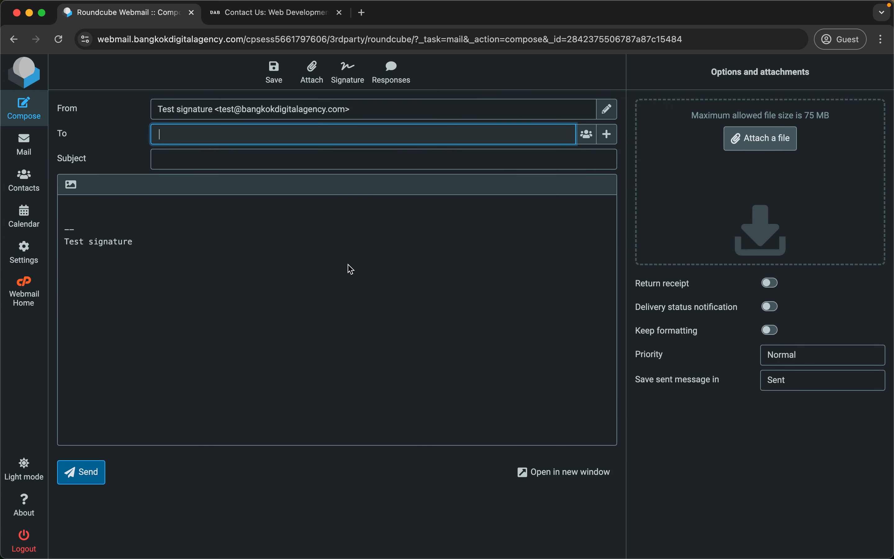
pyautogui.click(606, 115)
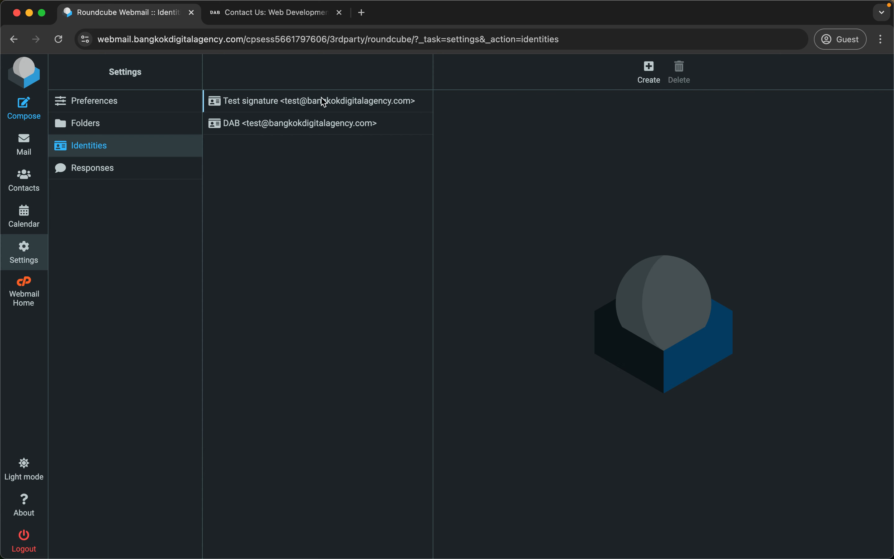
pyautogui.click(311, 128)
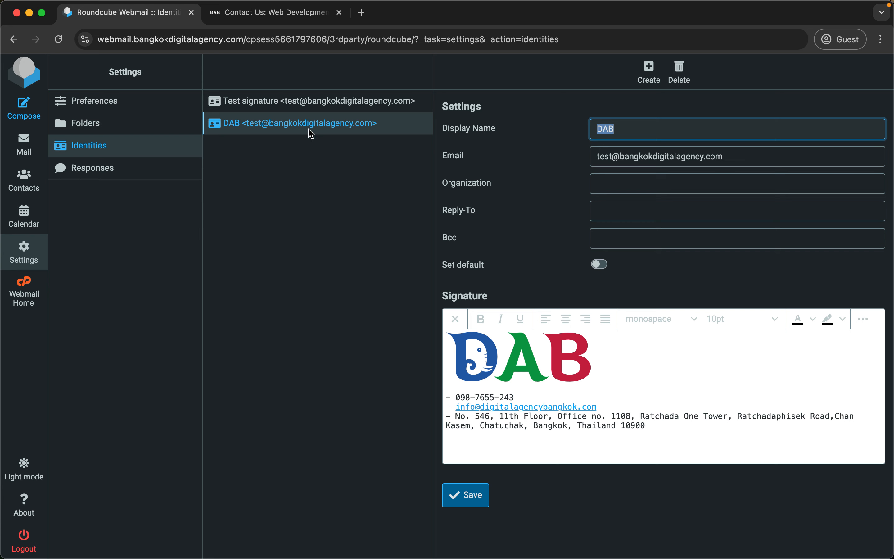
pyautogui.click(484, 498)
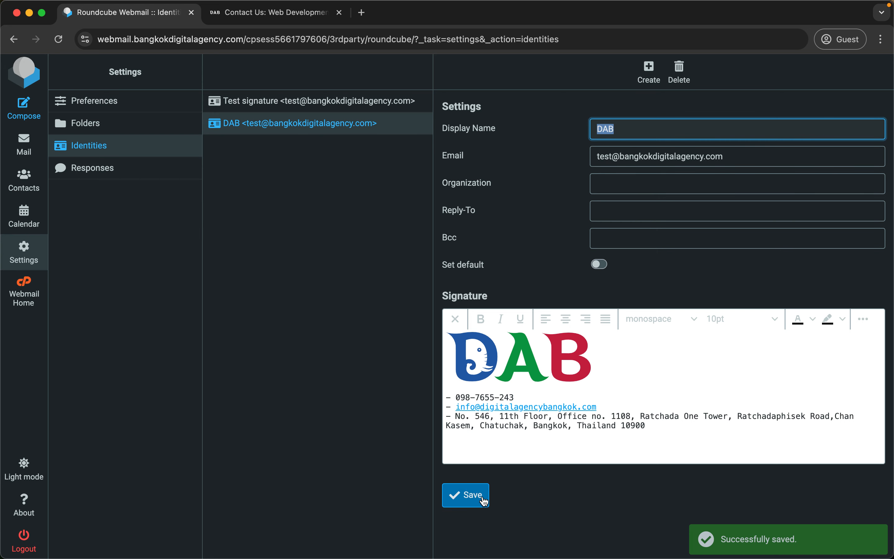
pyautogui.click(307, 129)
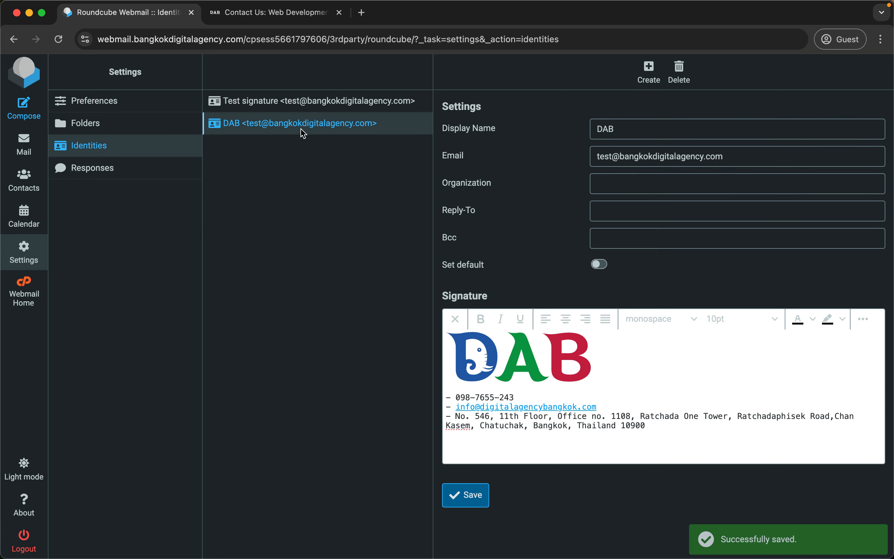
# Delete the Test signature identity and start a new message from DAB.
pyautogui.click(337, 108)
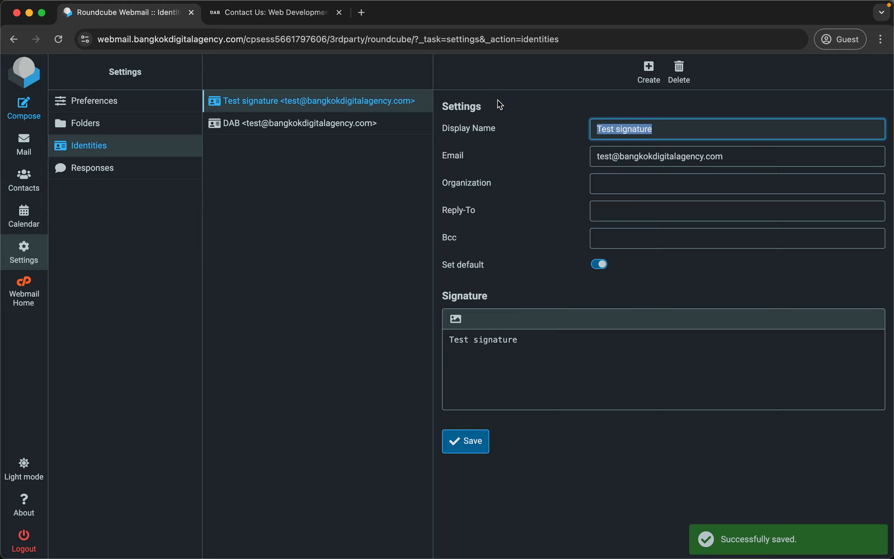
pyautogui.click(673, 71)
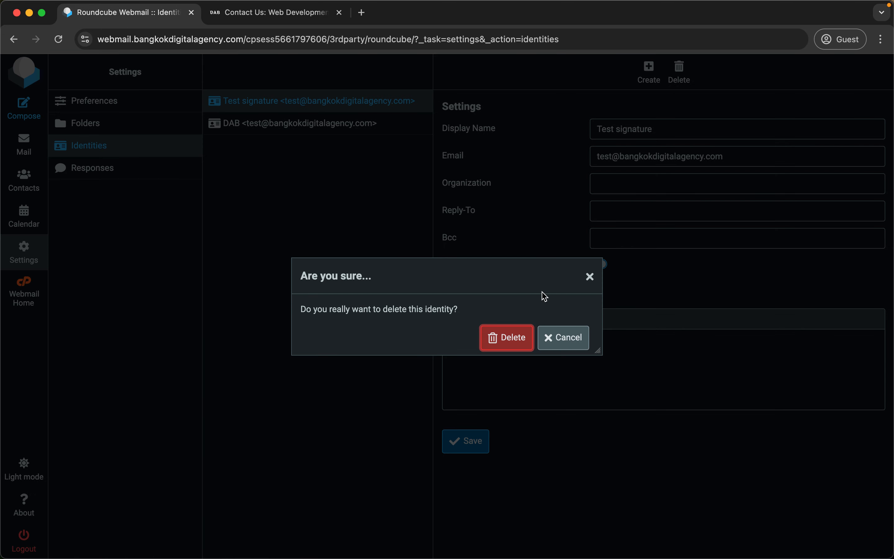
pyautogui.click(518, 330)
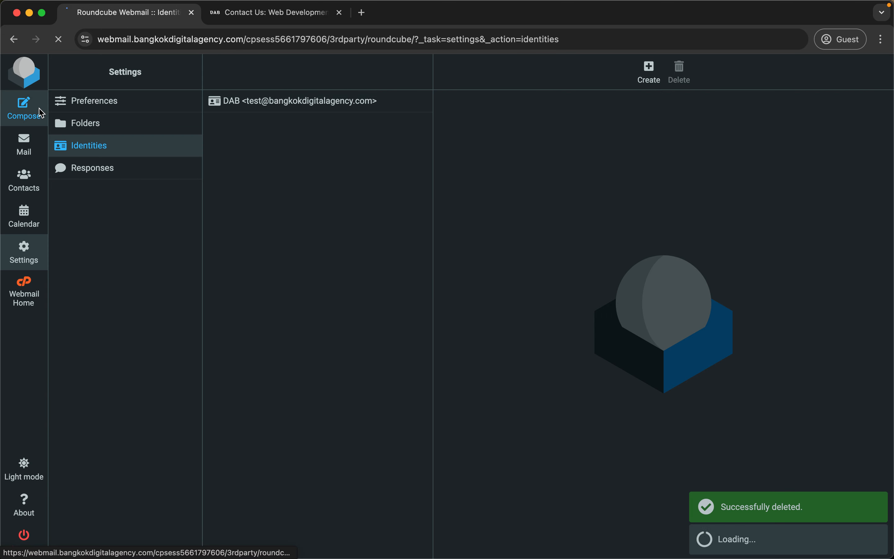
pyautogui.click(38, 111)
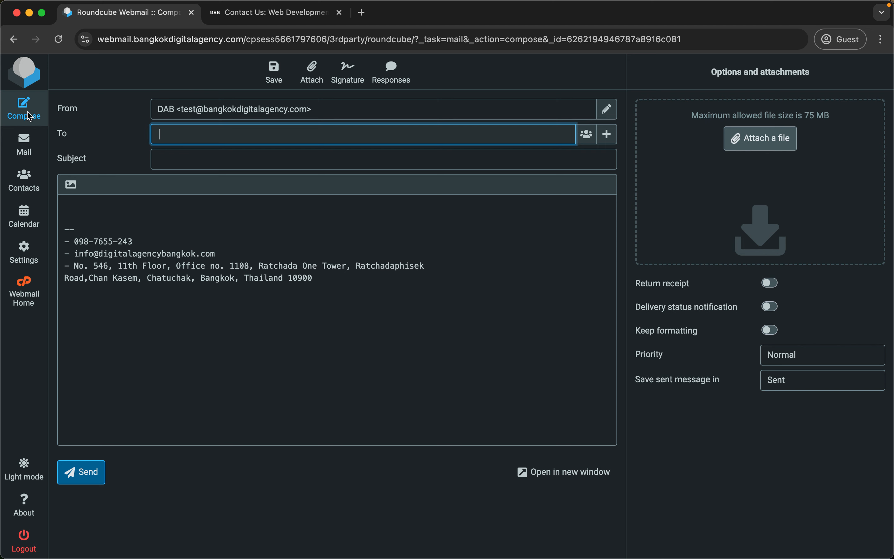
pyautogui.click(431, 107)
pyautogui.click(307, 138)
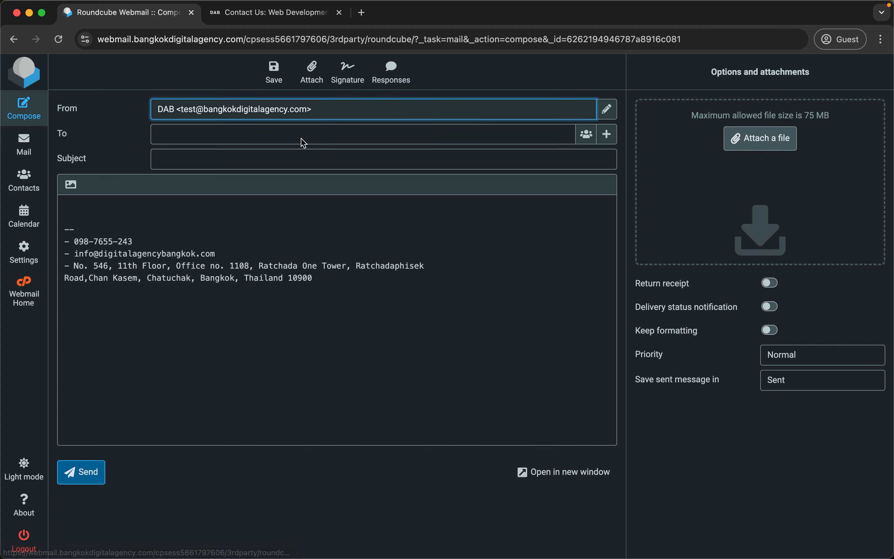
pyautogui.click(116, 218)
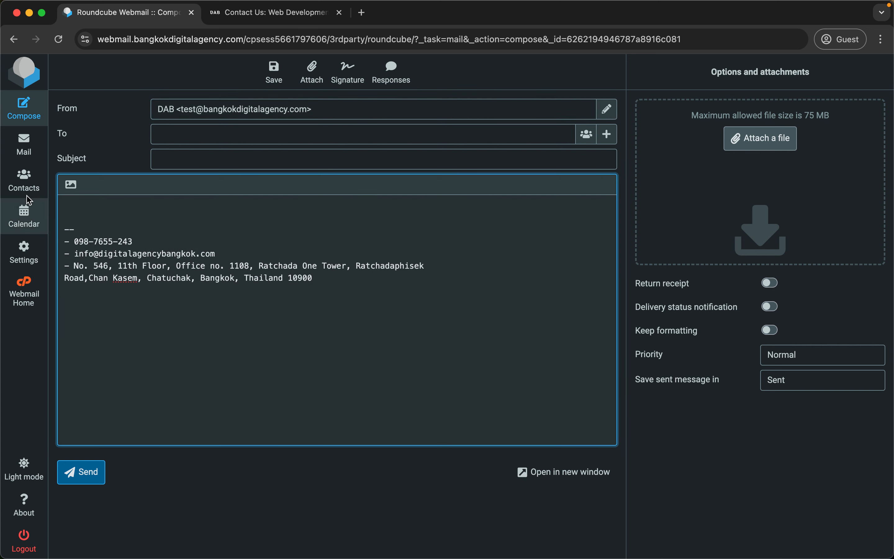
pyautogui.moveTo(207, 281)
pyautogui.mouseDown()
pyautogui.moveTo(91, 246)
pyautogui.moveTo(52, 223)
pyautogui.moveTo(53, 235)
pyautogui.mouseUp()
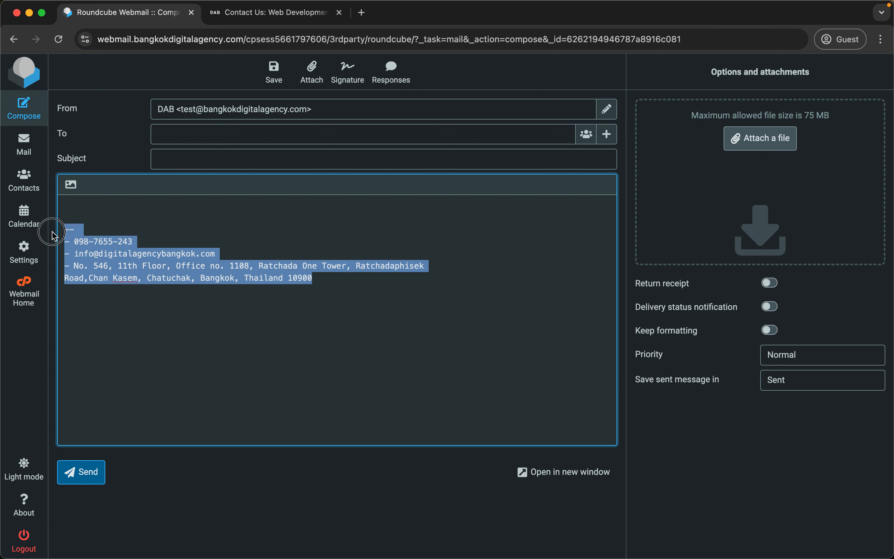
pyautogui.click(187, 236)
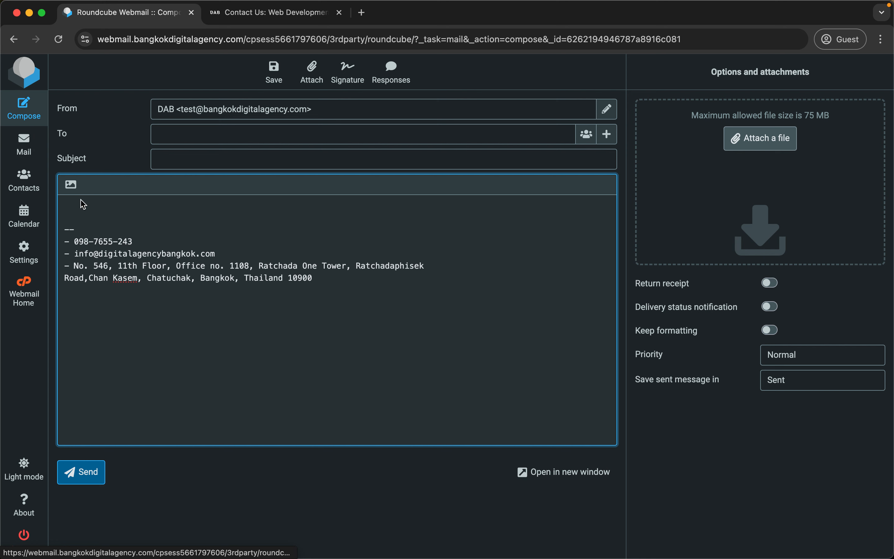
pyautogui.click(41, 157)
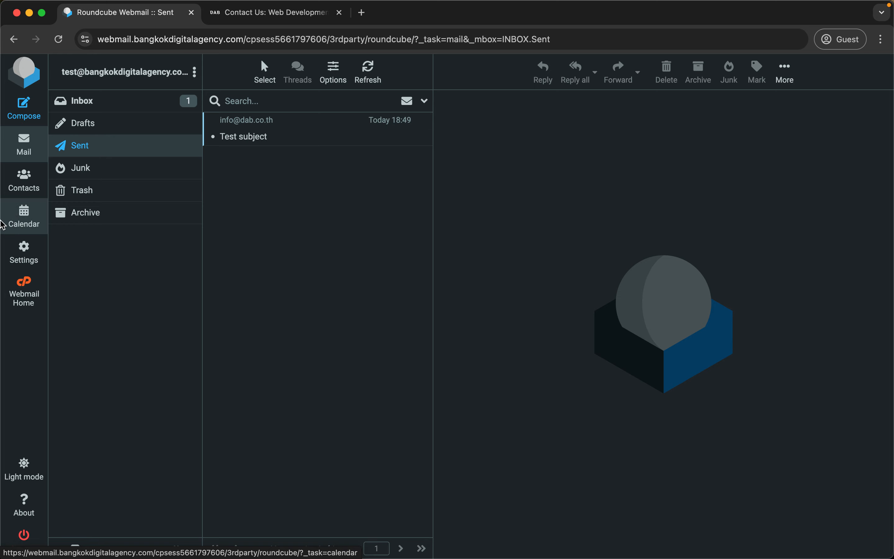
pyautogui.click(24, 109)
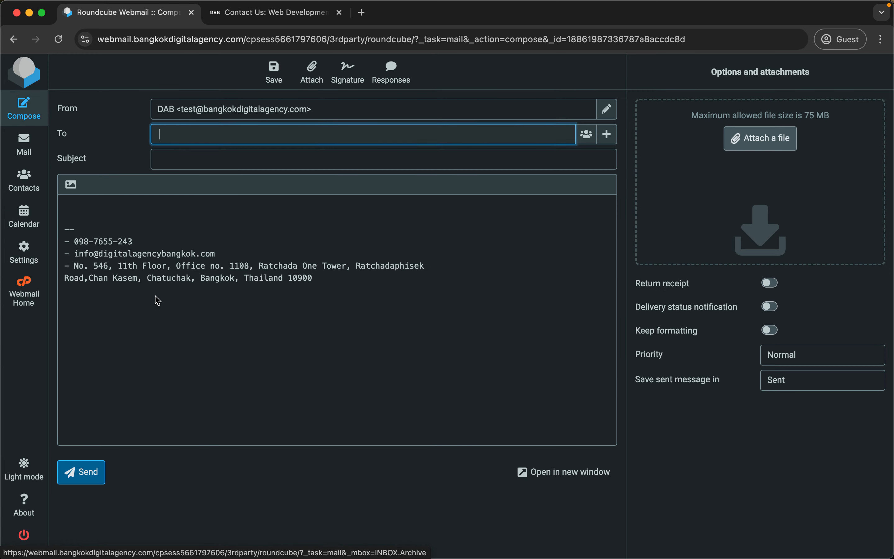
pyautogui.moveTo(245, 300); pyautogui.dragTo(52, 235)
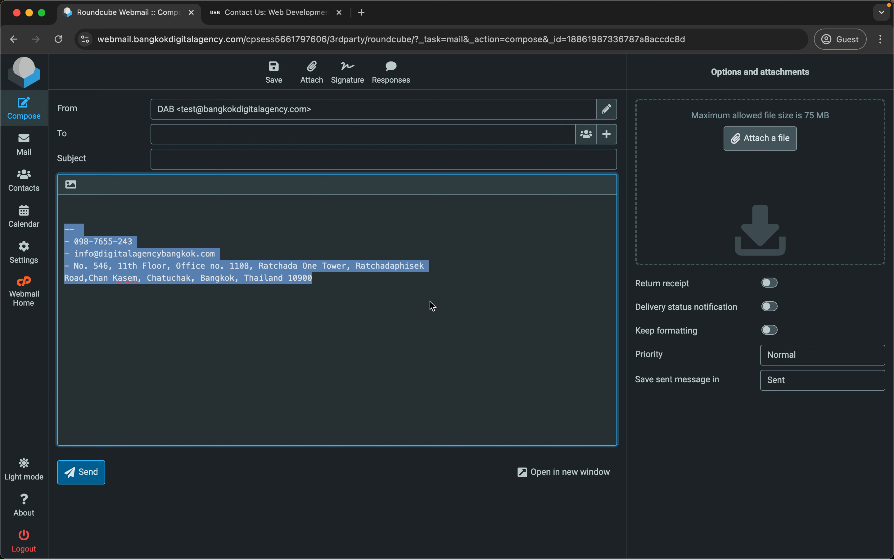
pyautogui.click(332, 322)
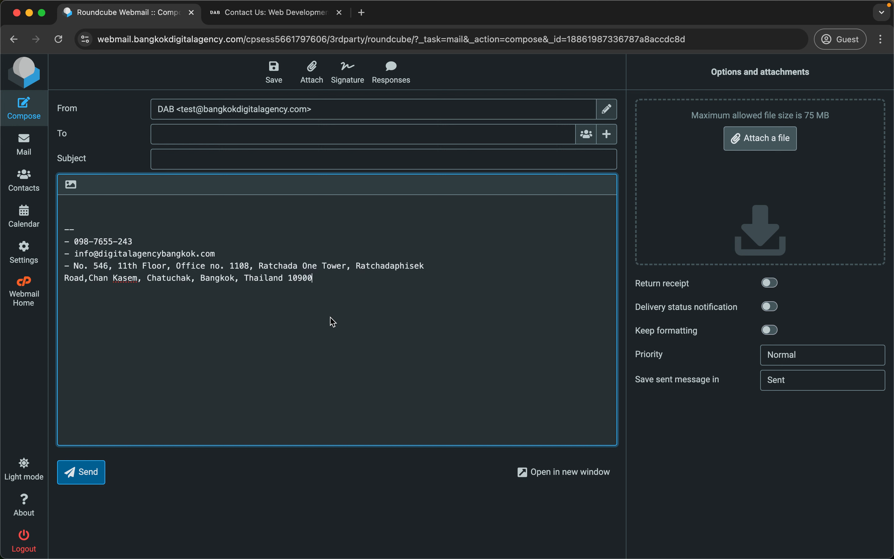
pyautogui.moveTo(340, 295); pyautogui.dragTo(10, 239)
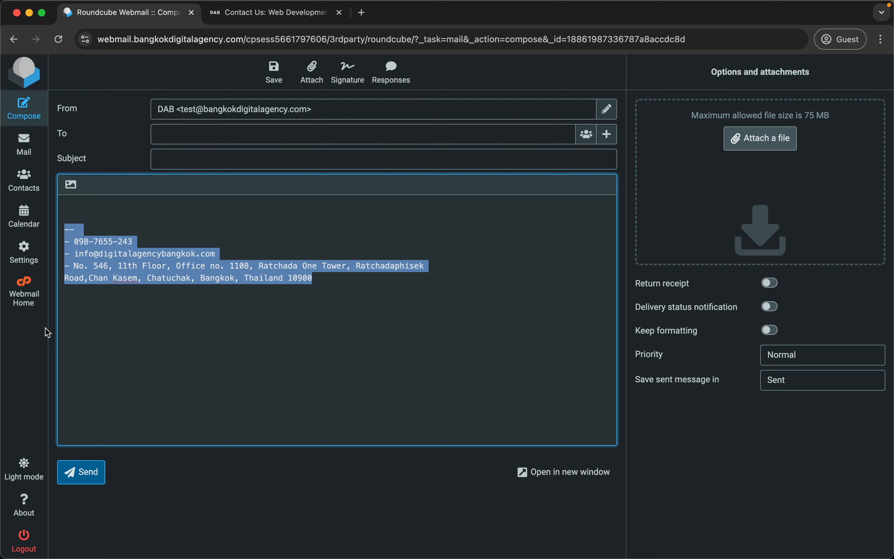
pyautogui.click(24, 301)
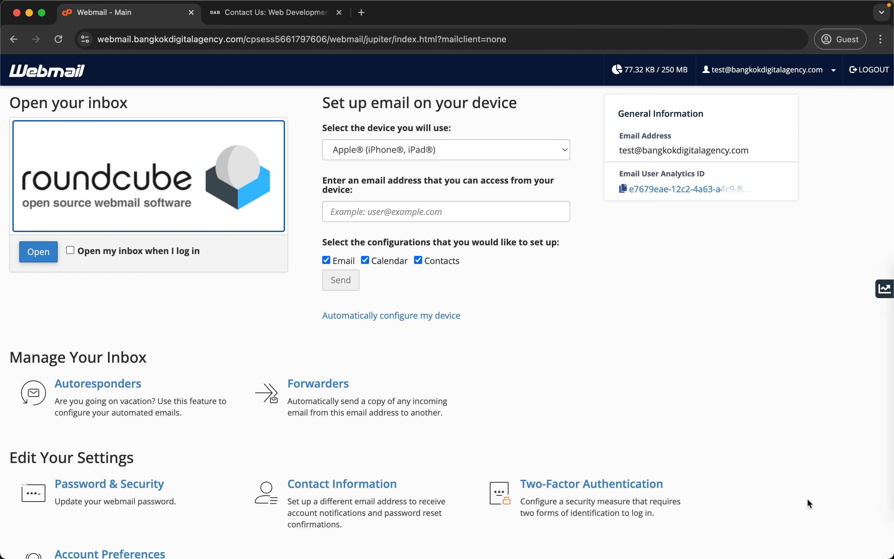
# Scroll down the cPanel Webmail home page to show its settings and spam filter options.
pyautogui.scroll(-5, 807, 497)
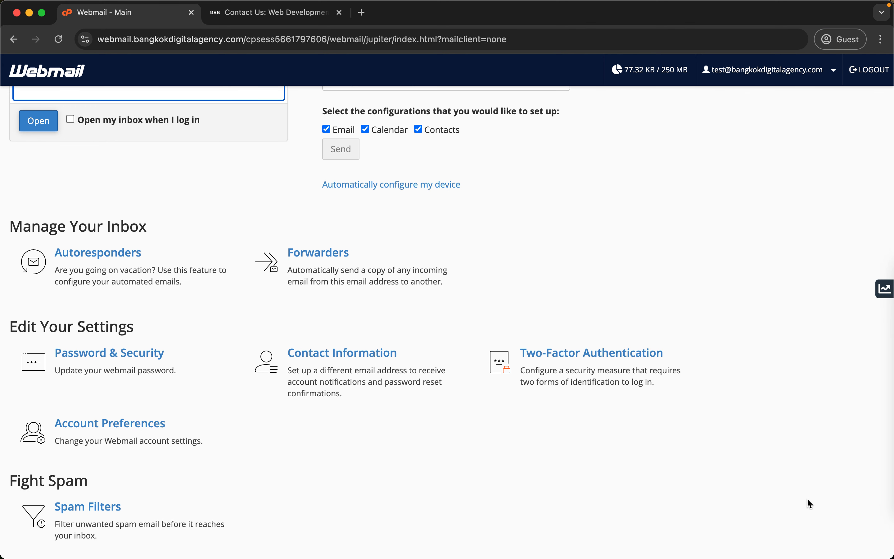